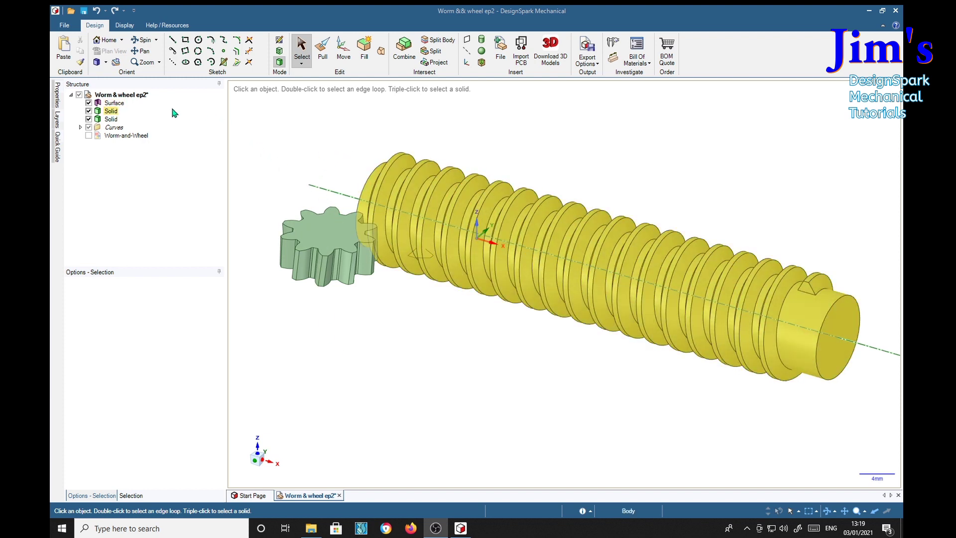
Rename the worm's Solid body in the Structure tree to 'Worm gear'
right_click(112, 114)
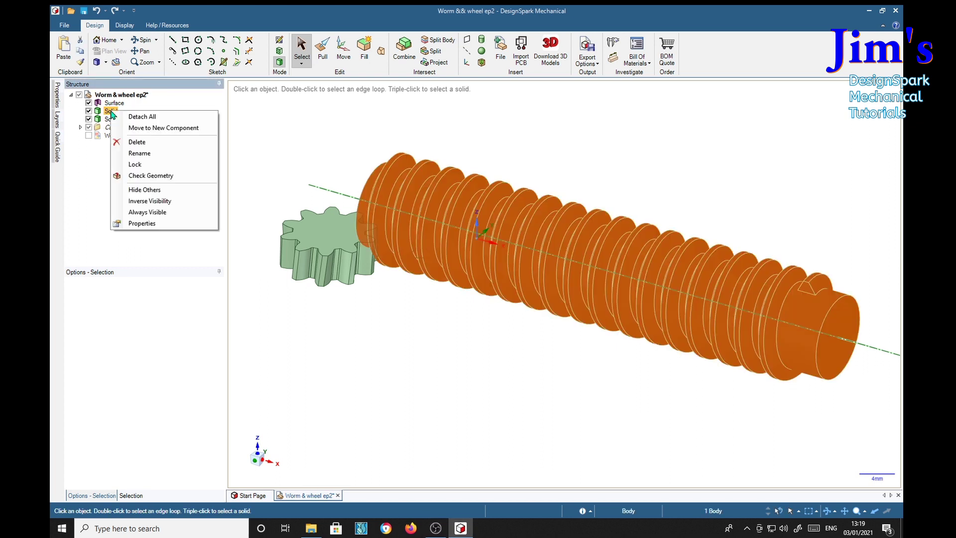
click(140, 154)
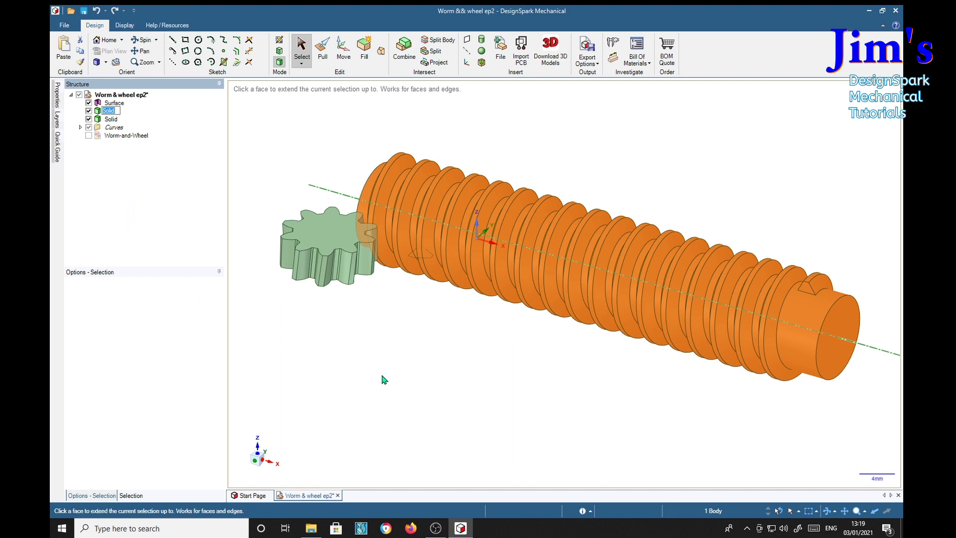
text(Worm gear)
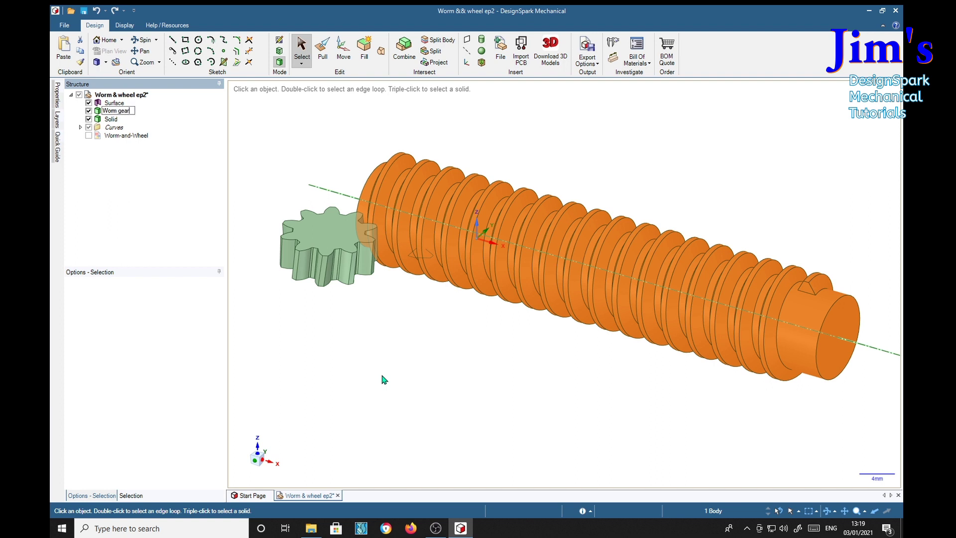
key(Return)
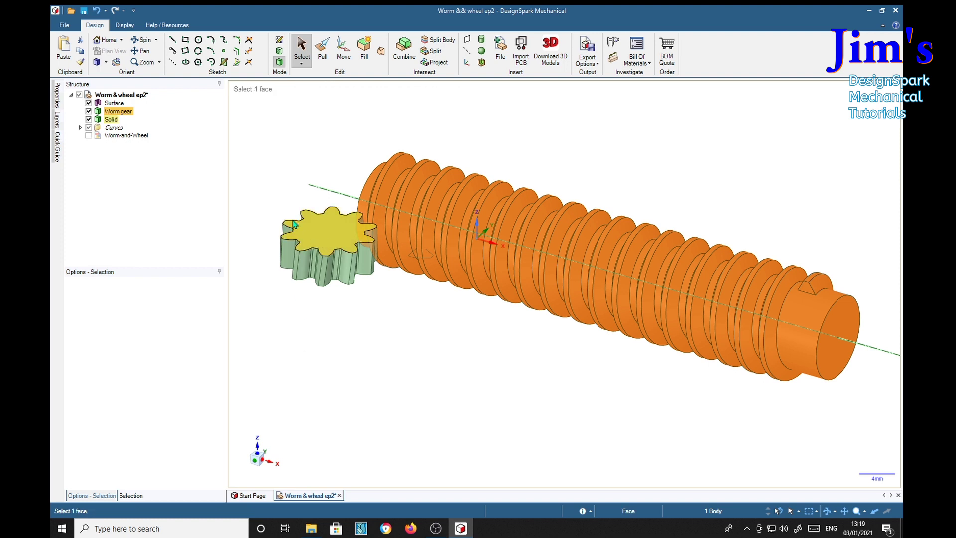
Rename the gear's Solid body to 'Involute worm wheel'
right_click(110, 119)
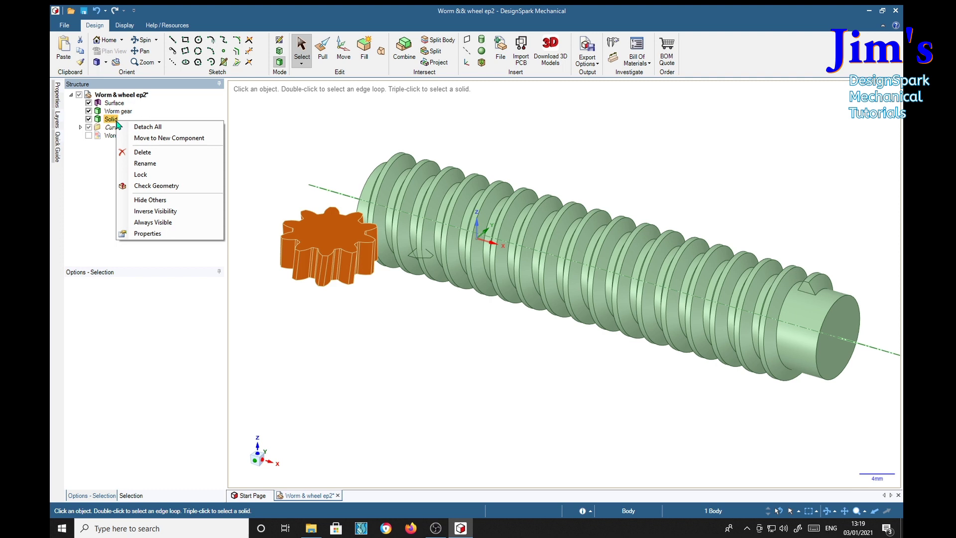
click(145, 164)
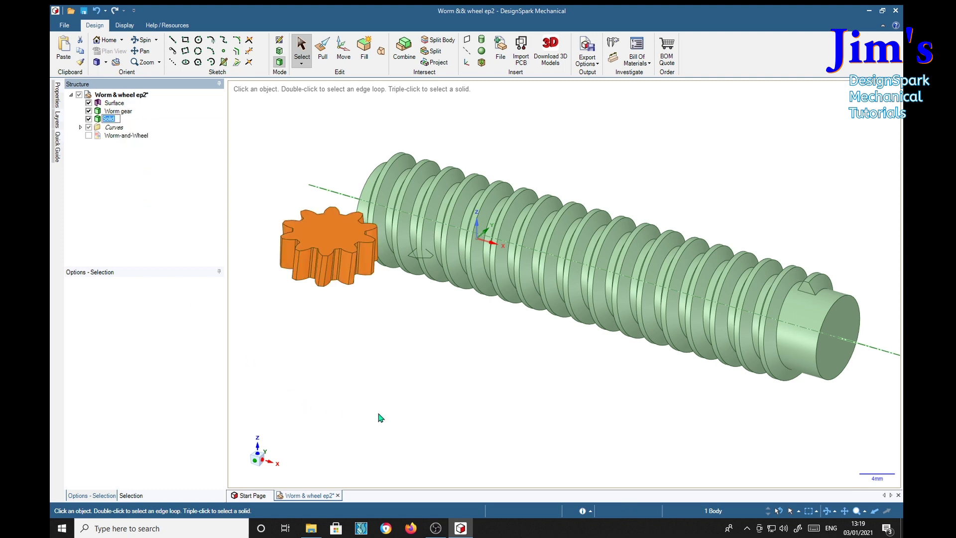
key(shift)
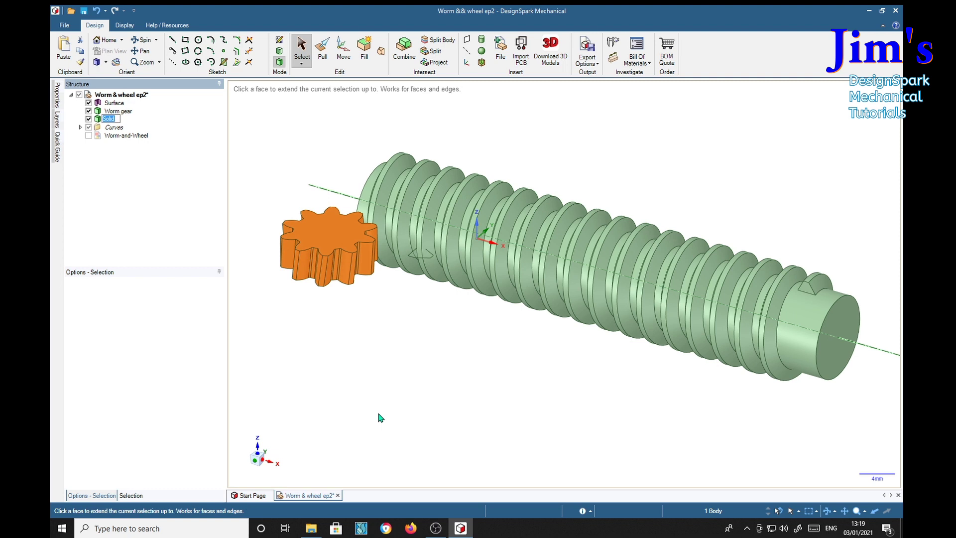
key(BackSpace)
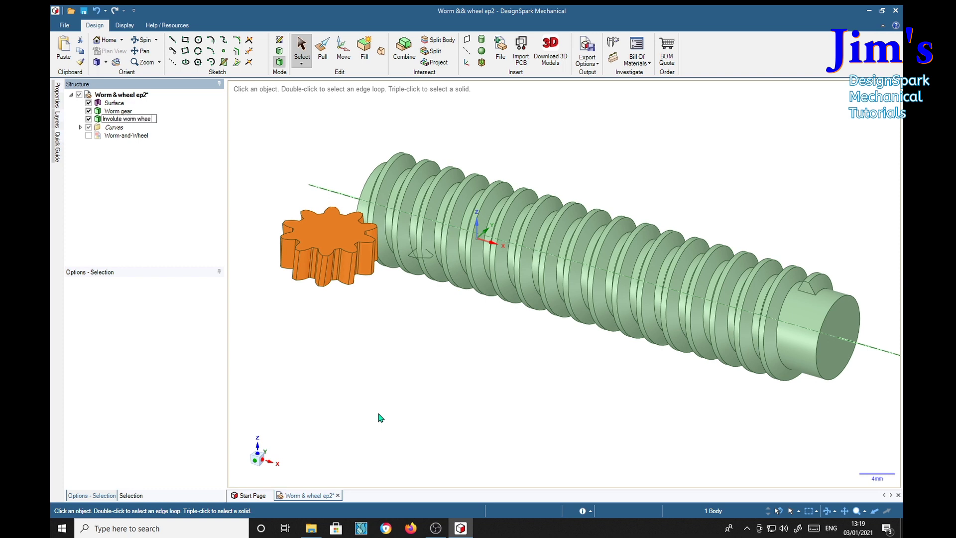
text(Involute worm wheel)
key(Return)
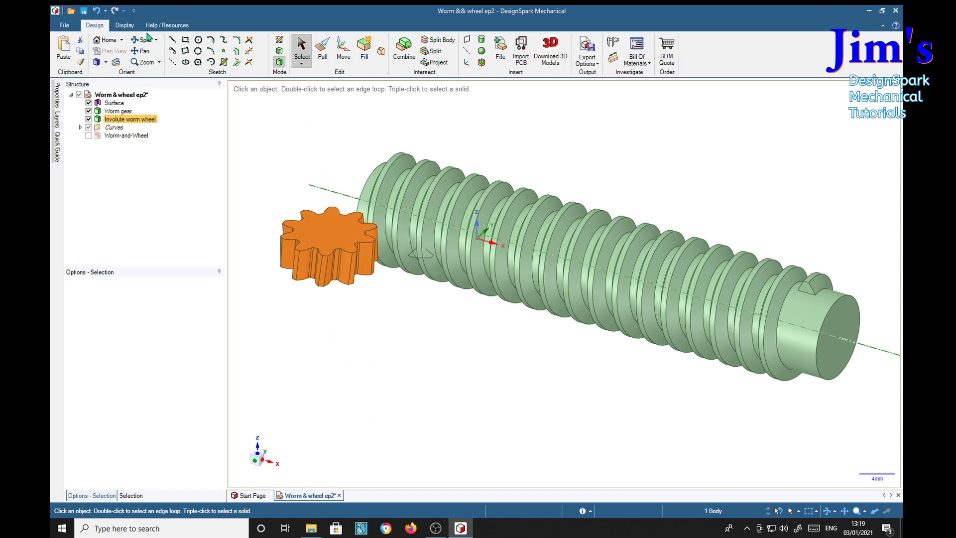
In More Colors, enter RGB 202, 204, 206, add it as a custom colour, and apply it to the wheel
click(124, 26)
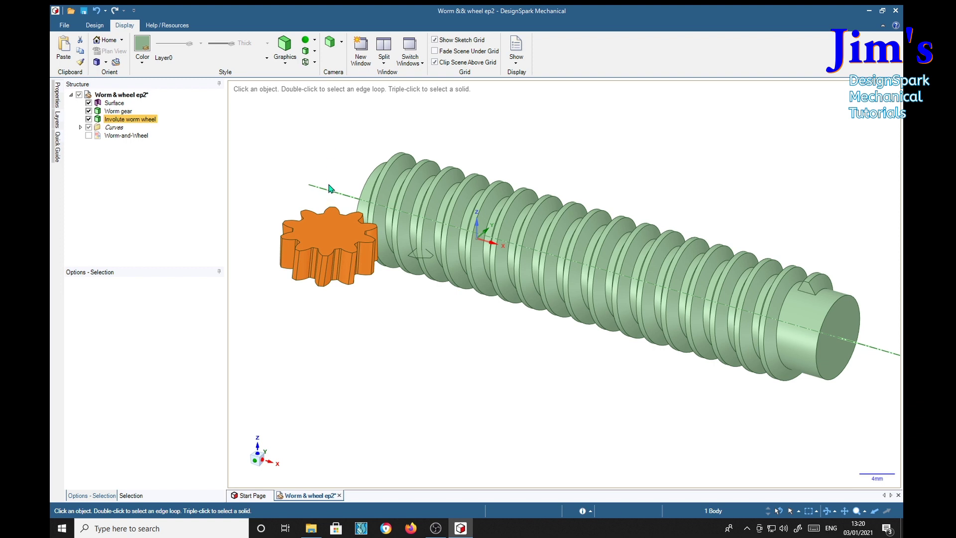
click(120, 122)
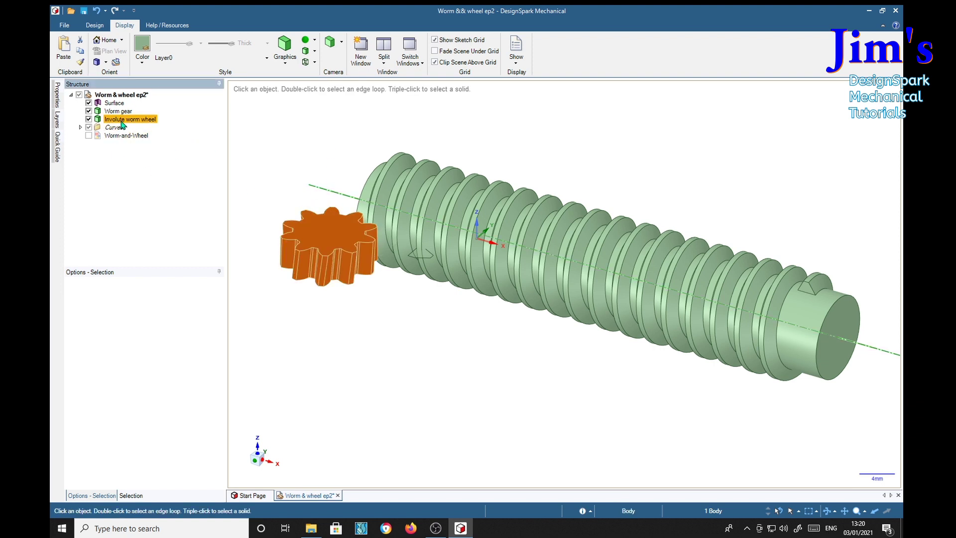
click(142, 47)
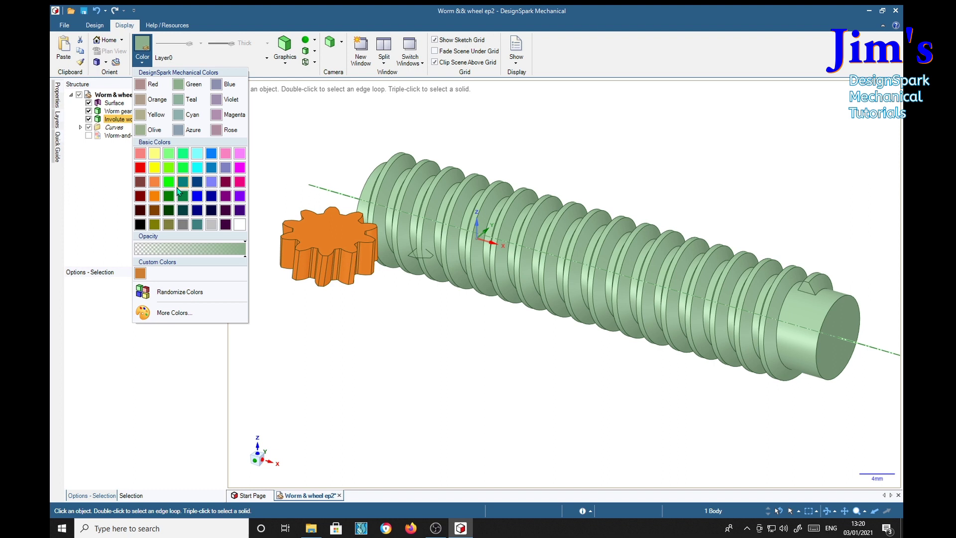
click(160, 320)
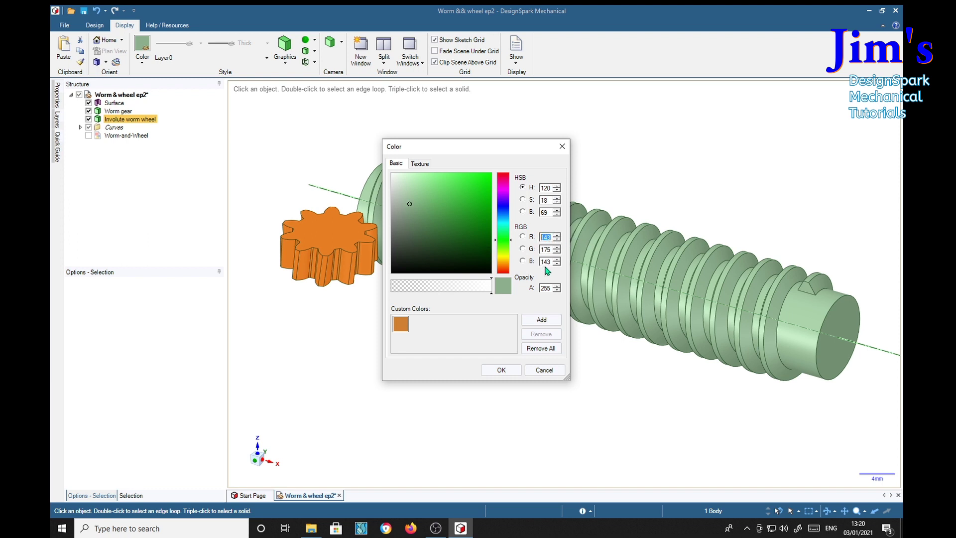
text(202)
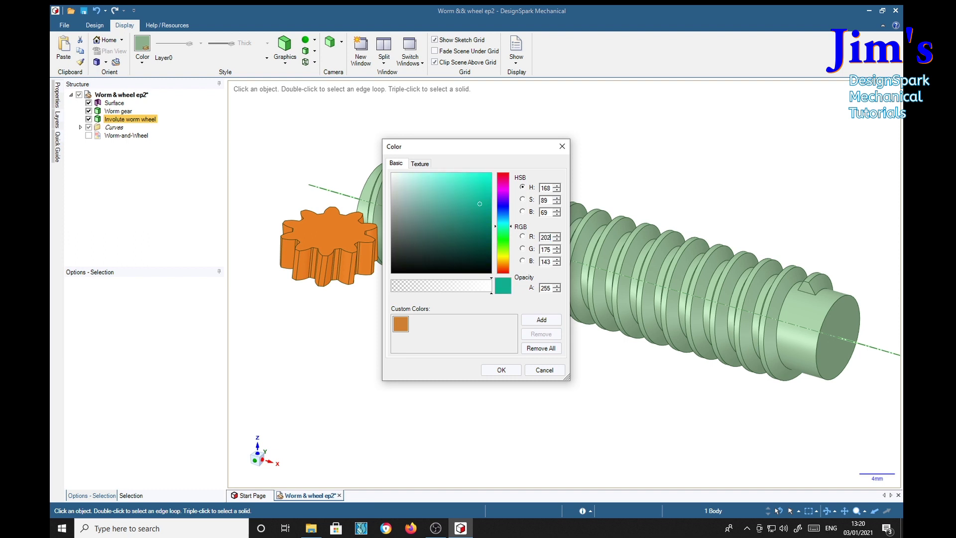
double_click(549, 248)
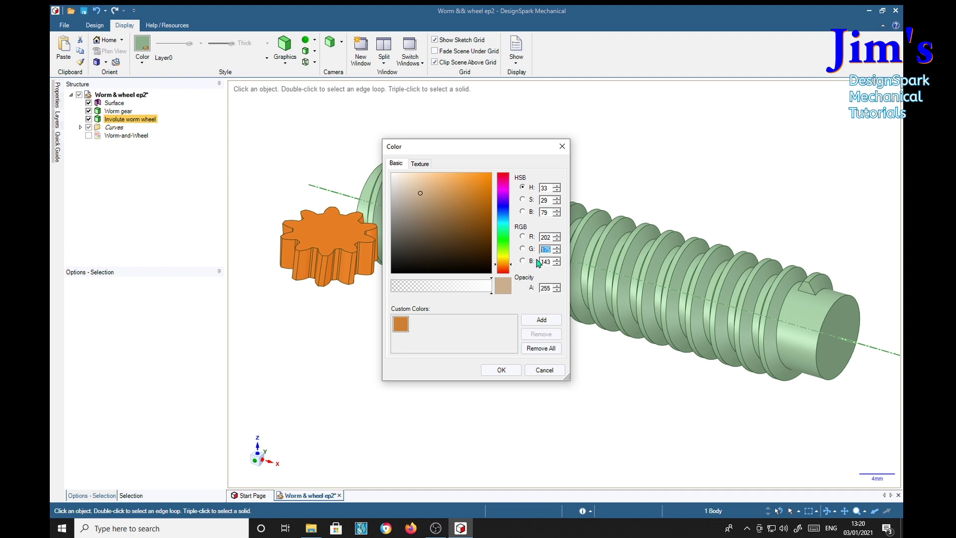
text(20)
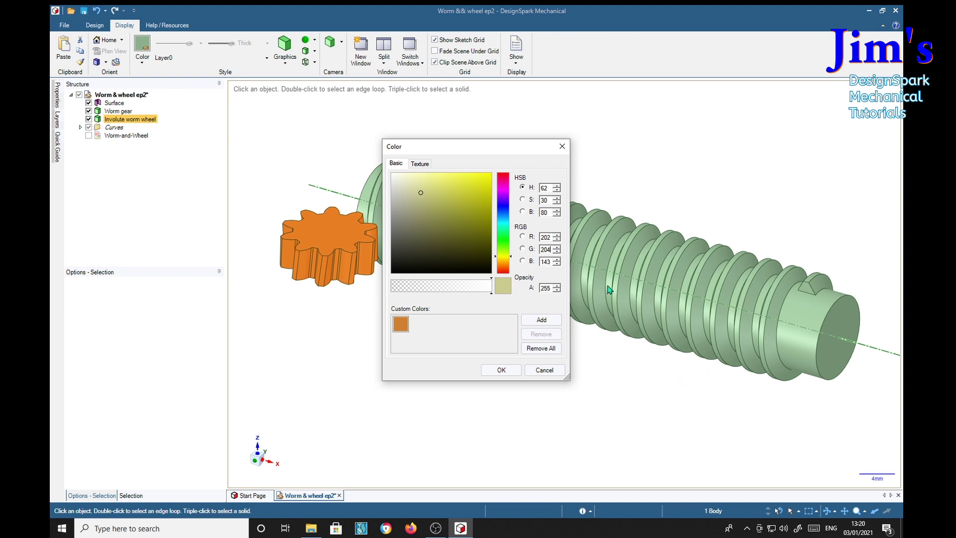
double_click(551, 261)
text(206)
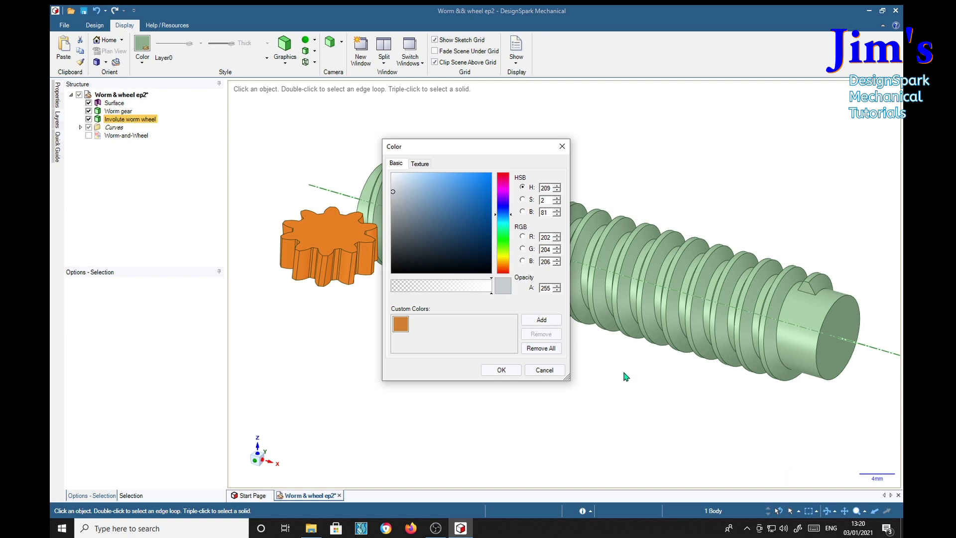
click(540, 324)
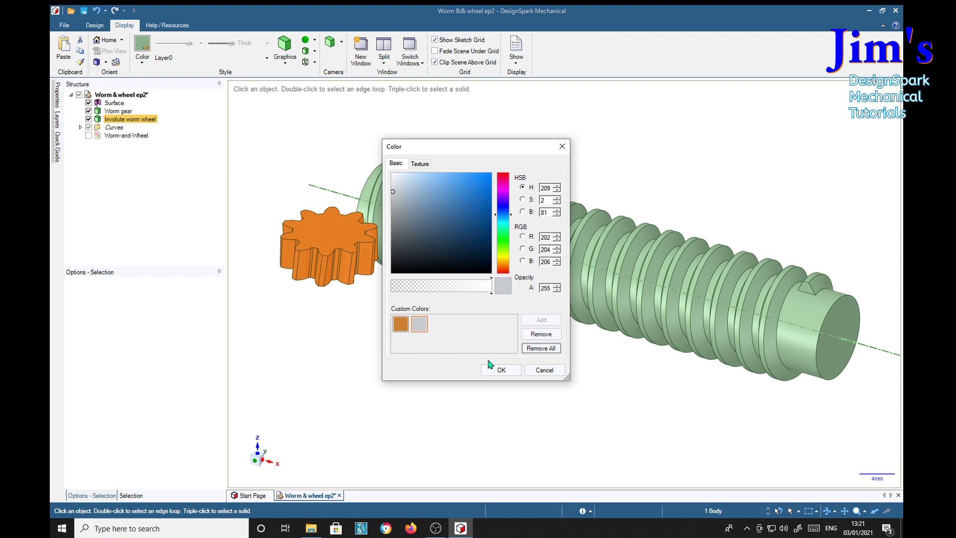
click(418, 326)
click(500, 369)
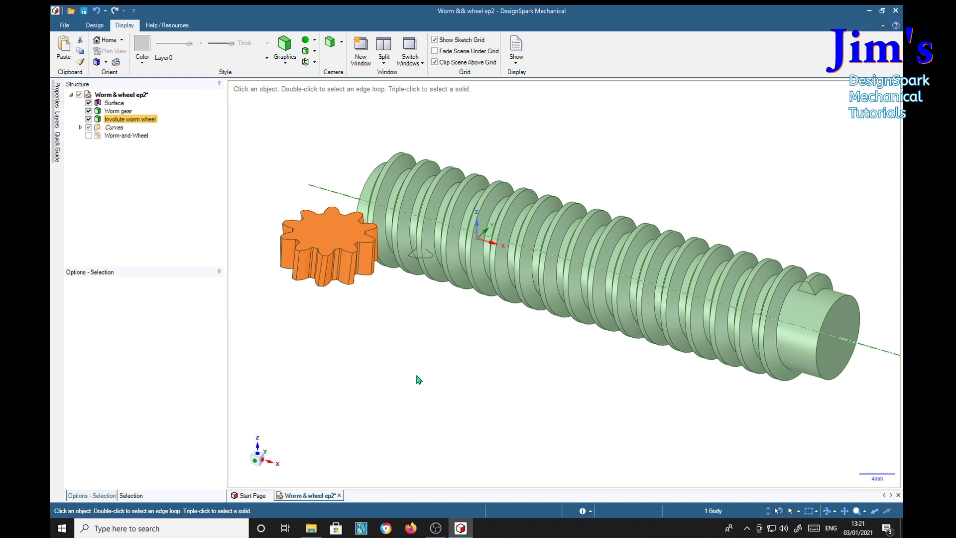
Set the Involute worm wheel's rendering style to Metallic
click(333, 358)
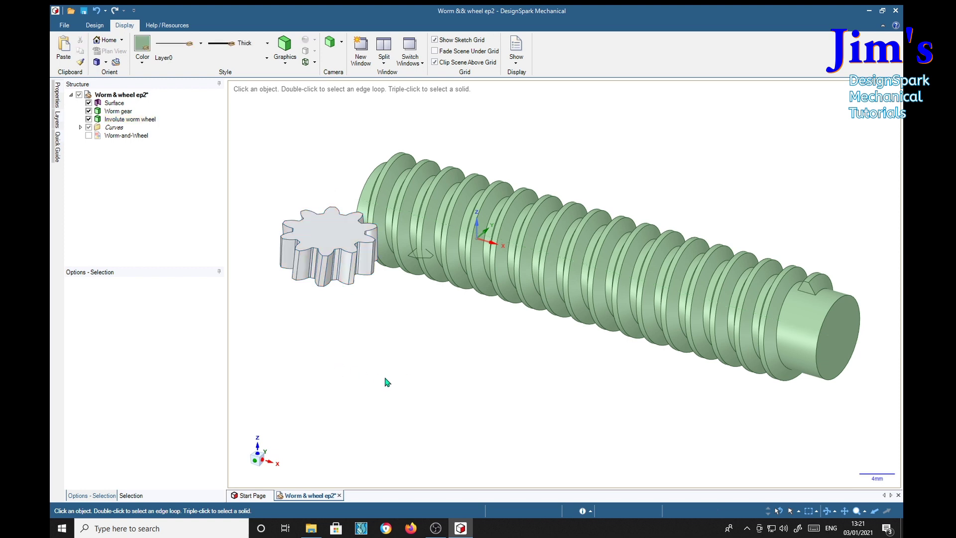
middle_drag(362, 326, 379, 367)
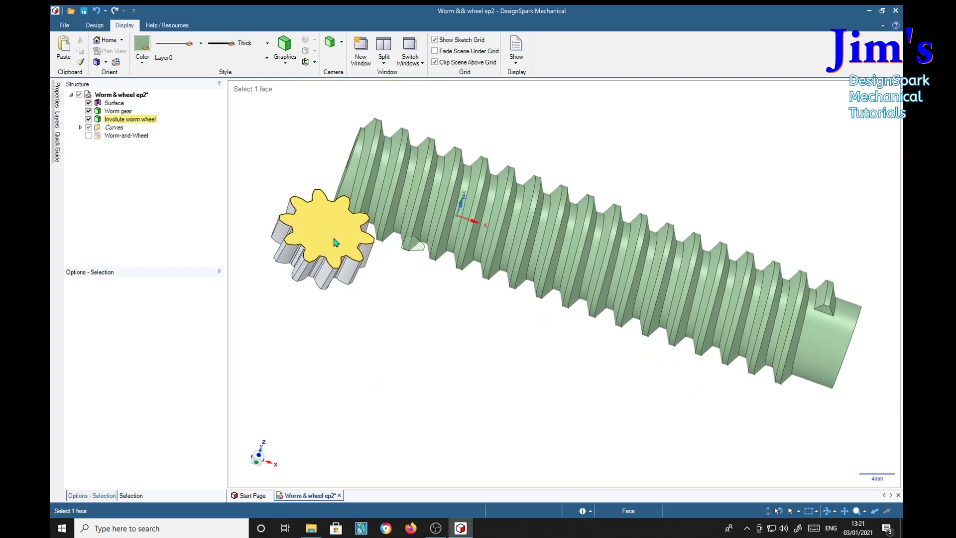
click(131, 123)
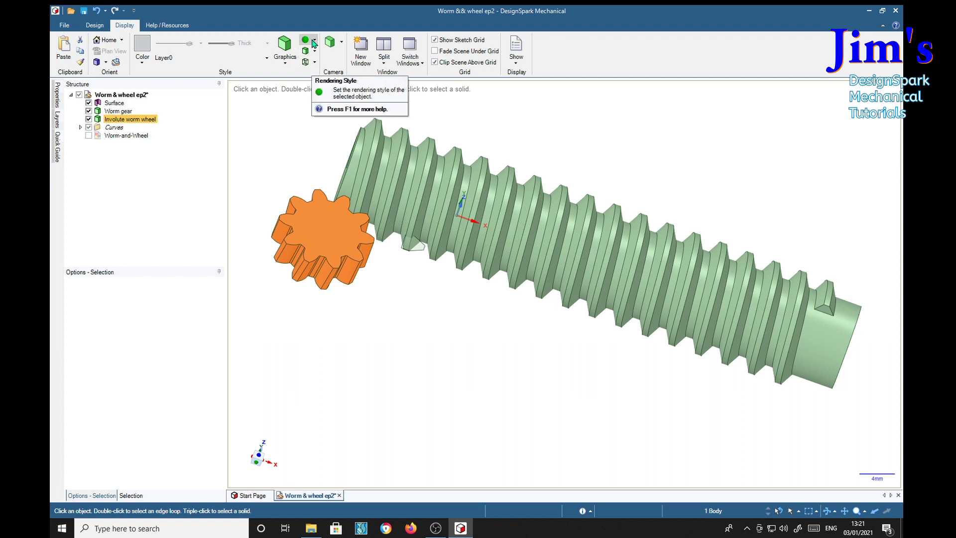
click(314, 42)
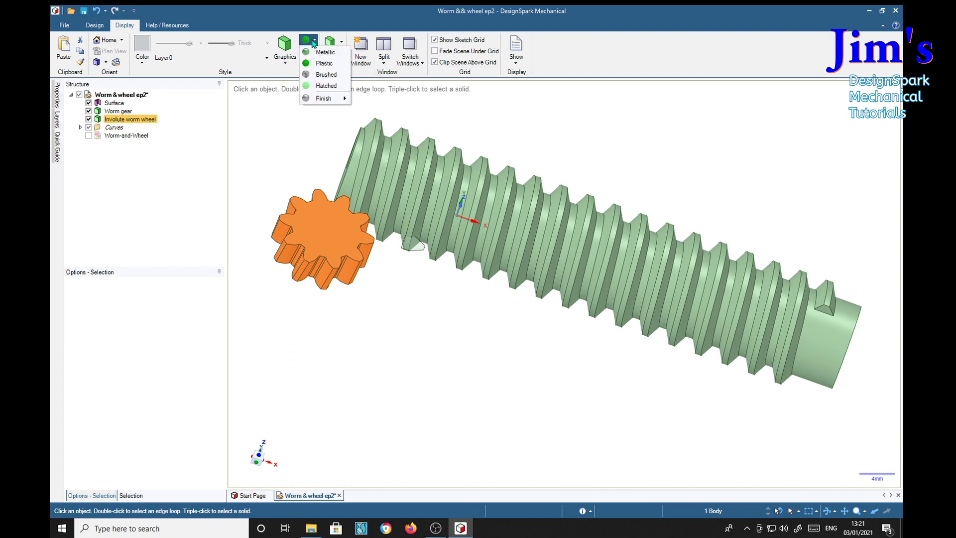
click(324, 51)
Give the wheel a High Gloss finish, then orbit to a side-on view of the worm
click(314, 41)
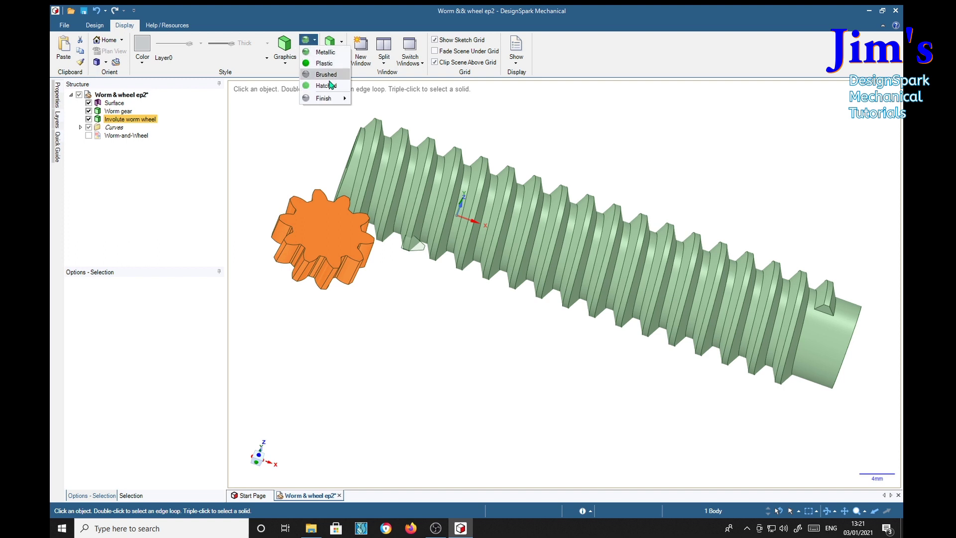
mouse_move(328, 98)
click(380, 132)
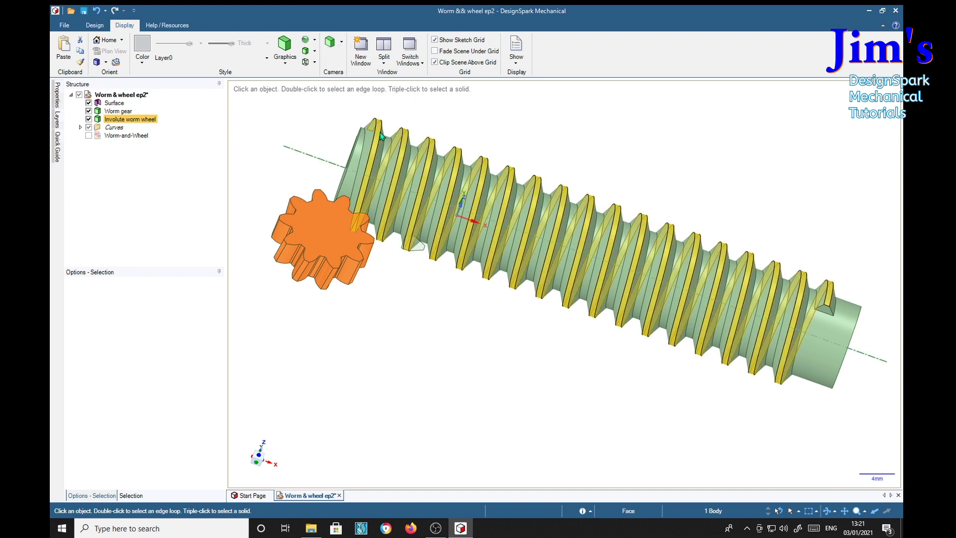
key(Escape)
middle_drag(426, 366, 488, 446)
middle_drag(518, 393, 503, 420)
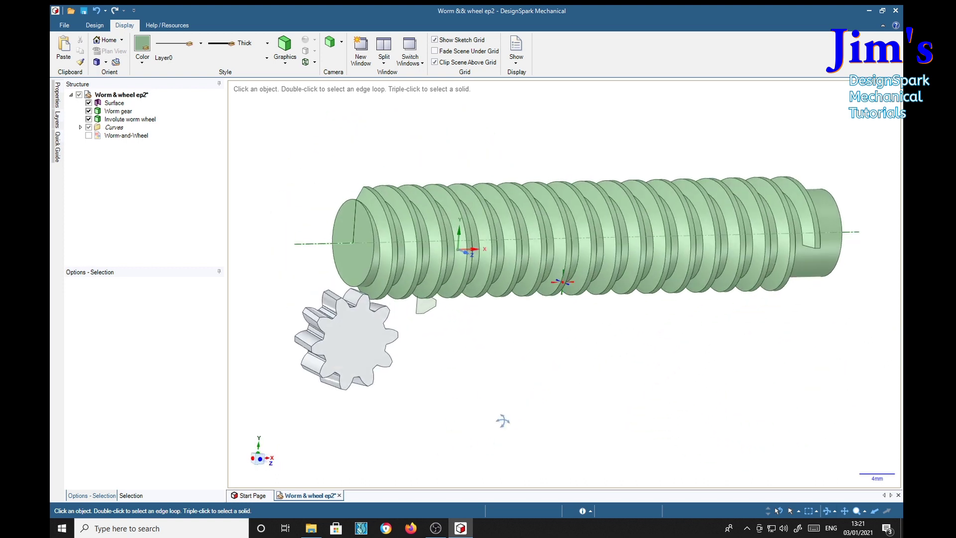
Colour the Worm gear body with the orange custom swatch
right_click(114, 113)
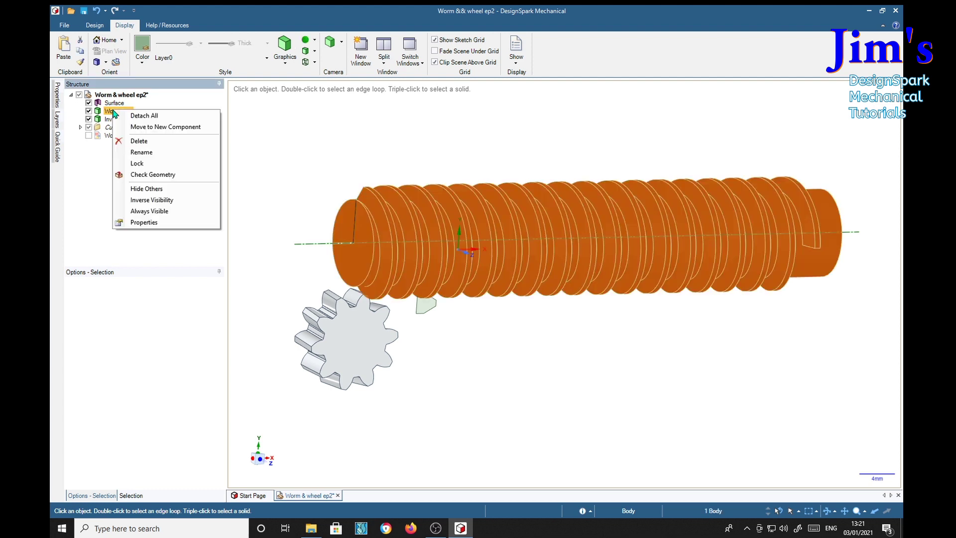
click(332, 121)
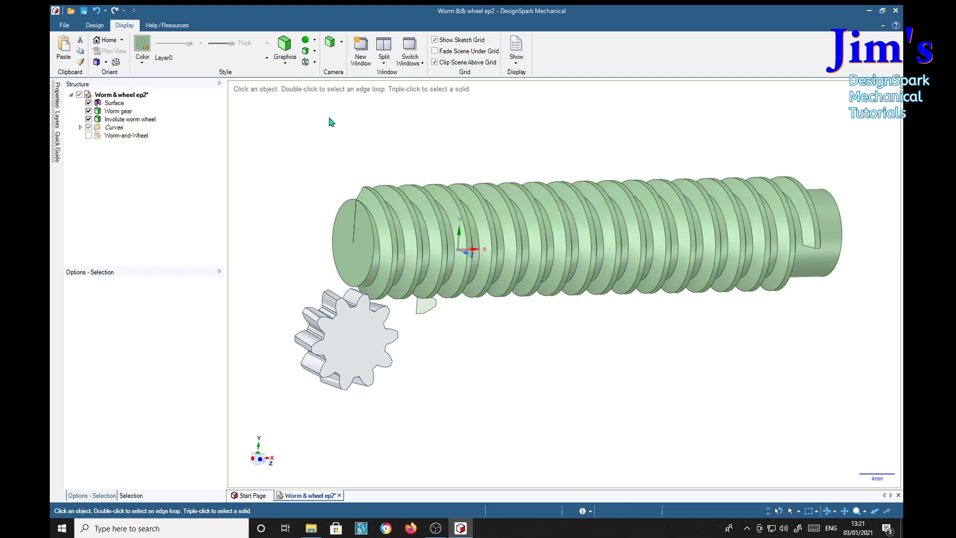
click(118, 111)
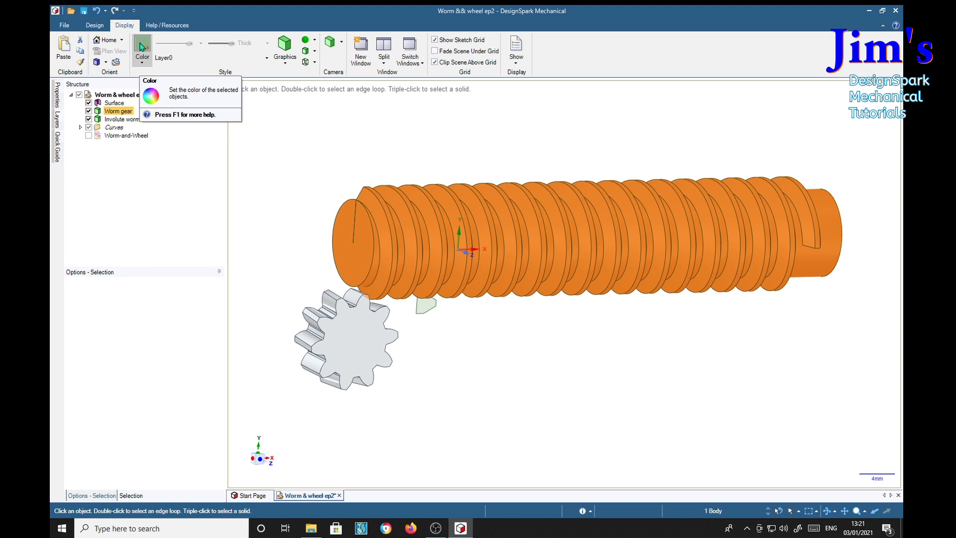
click(142, 47)
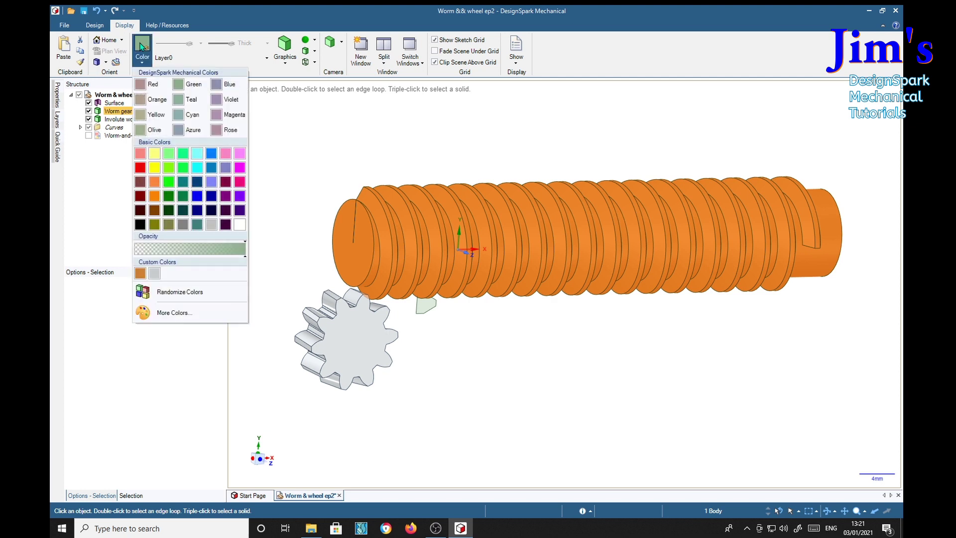
click(139, 274)
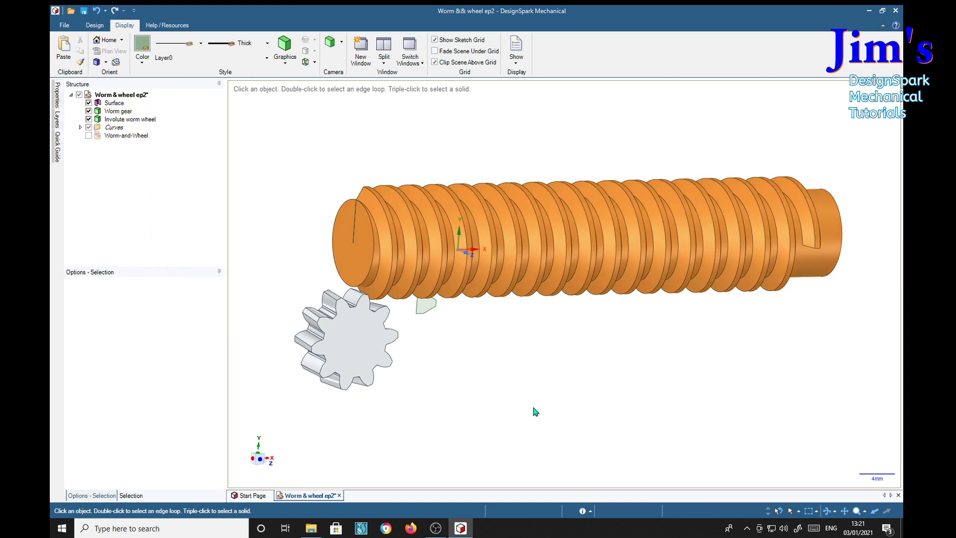
middle_drag(651, 410, 626, 424)
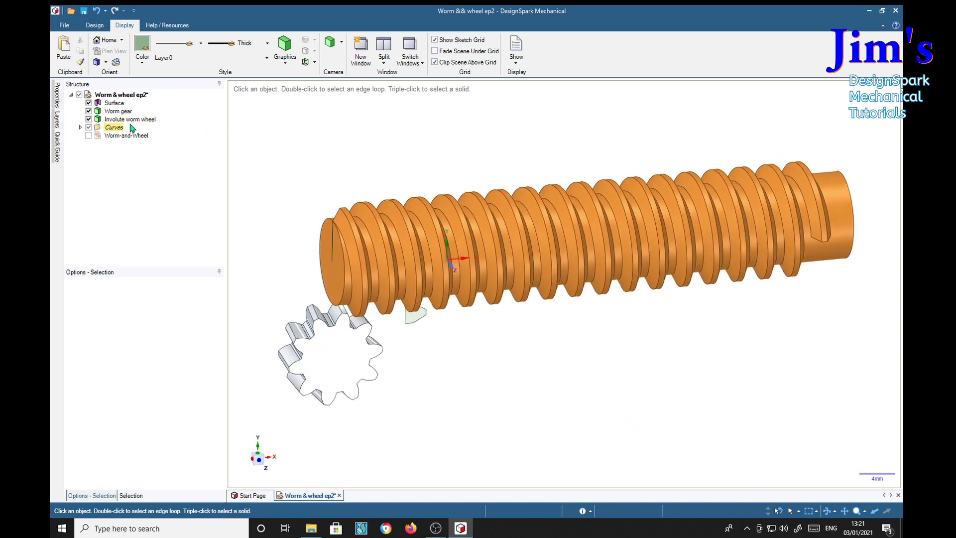
Apply a High Gloss finish to the Worm gear
click(118, 111)
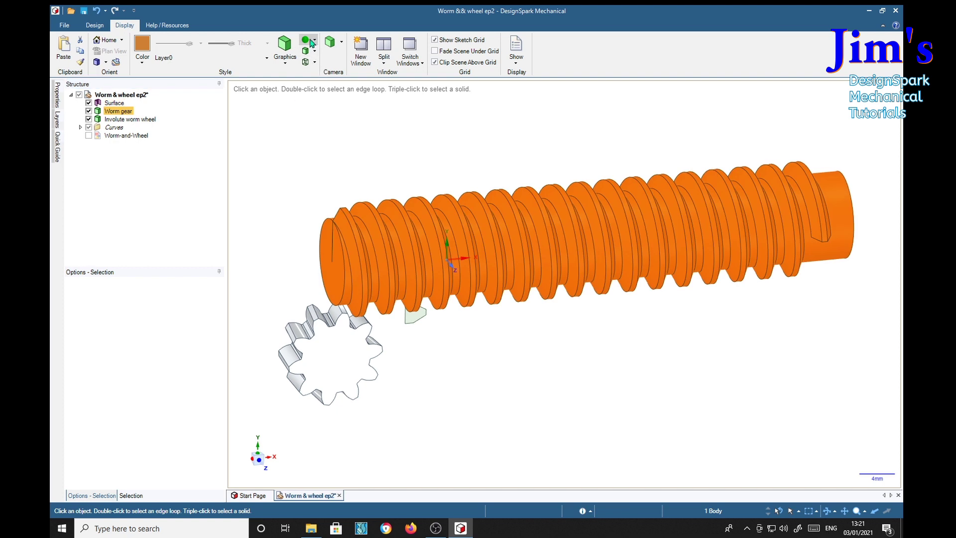
click(310, 44)
click(310, 43)
click(309, 45)
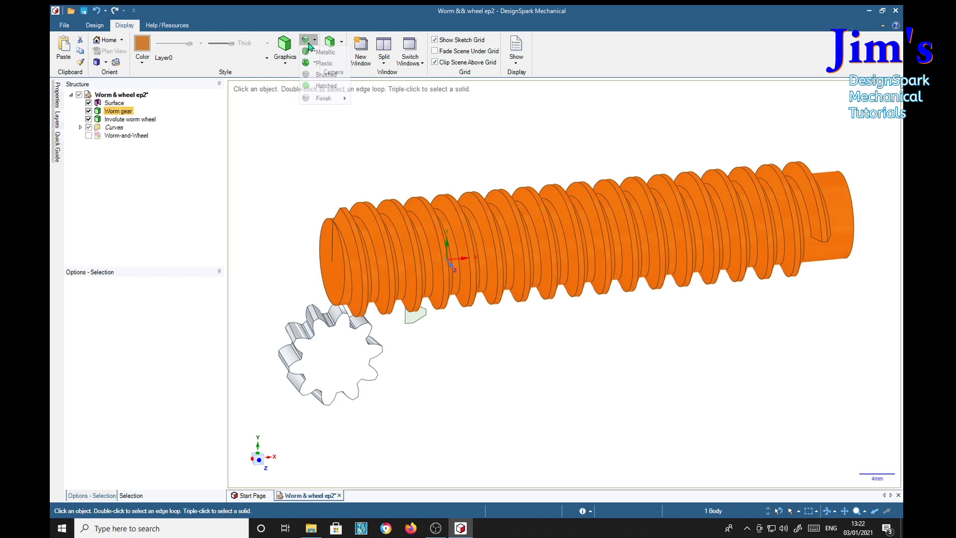
mouse_move(326, 98)
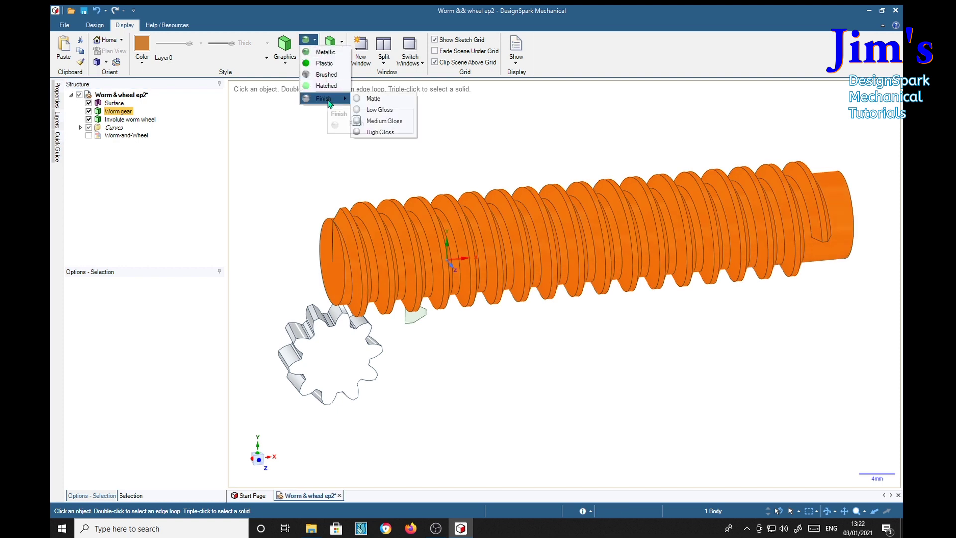
click(380, 132)
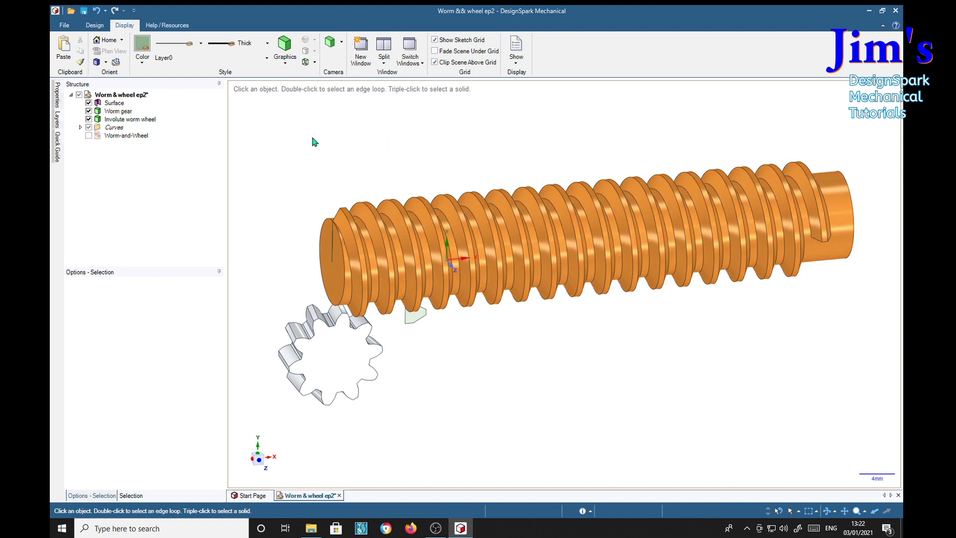
mouse_move(493, 154)
middle_down()
mouse_move(451, 119)
mouse_move(469, 160)
mouse_move(563, 226)
mouse_move(477, 154)
mouse_move(494, 166)
mouse_move(549, 138)
mouse_move(557, 143)
mouse_move(525, 145)
mouse_move(545, 156)
middle_up()
scroll(420, 306, up, 5)
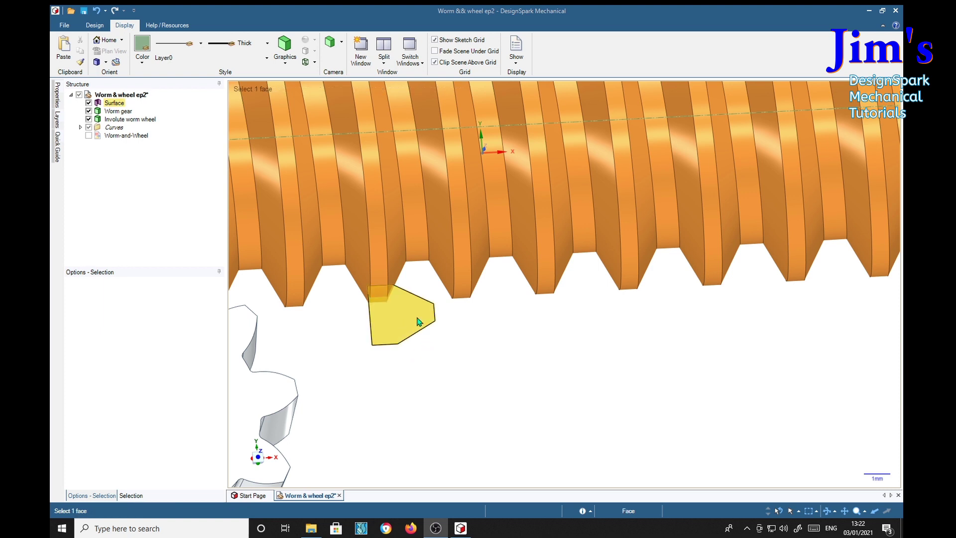
Reframe worm and wheel, select the tooth-profile Surface, and return to the Design tools
click(405, 329)
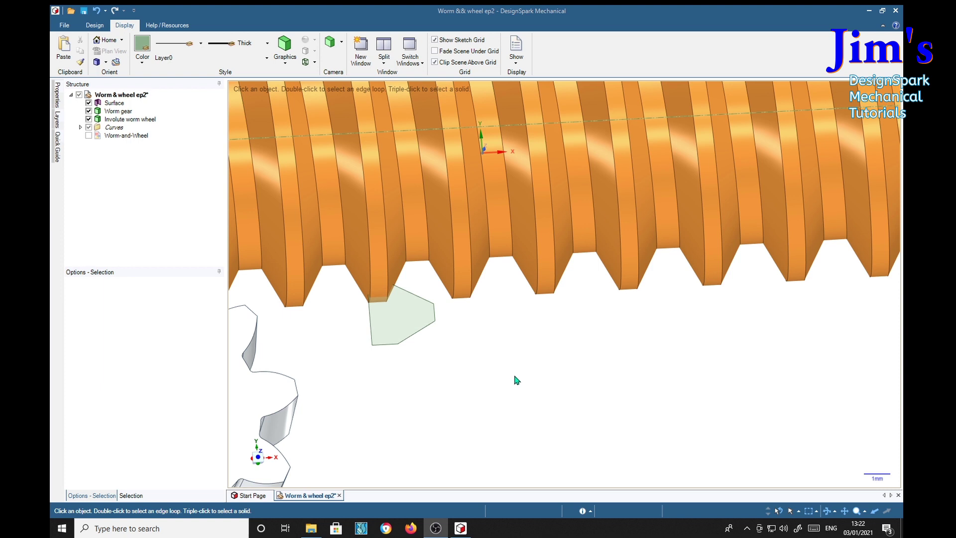
scroll(516, 380, down, 3)
shift+middle_drag(518, 386, 426, 277)
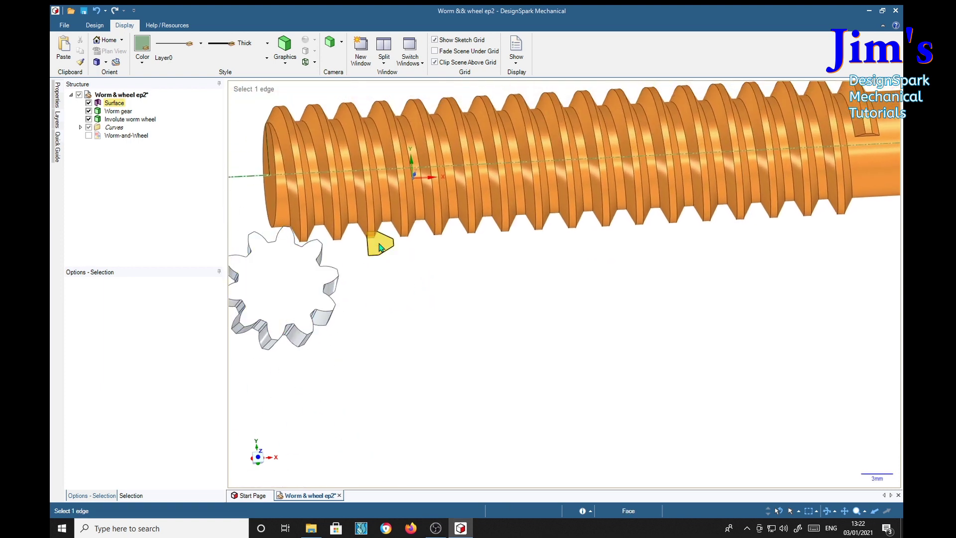
click(114, 103)
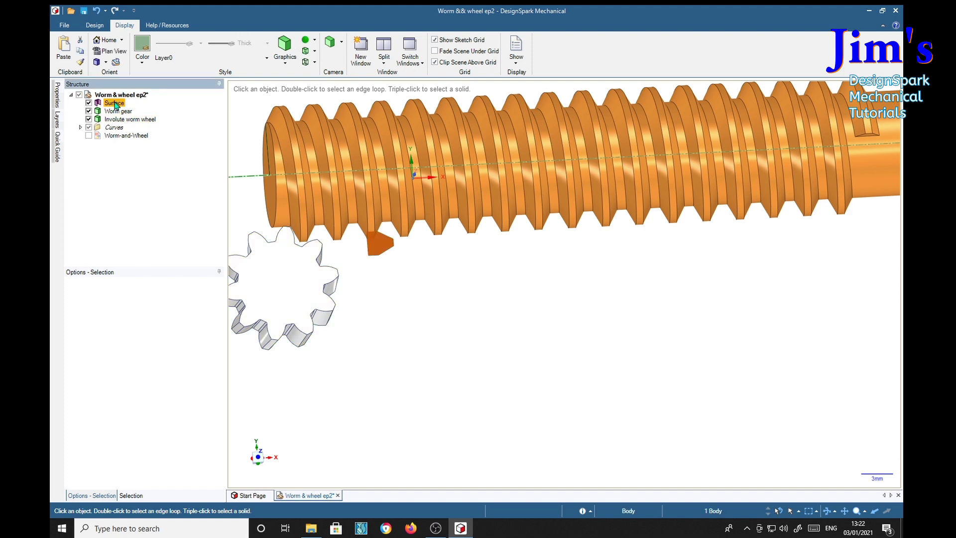
click(95, 25)
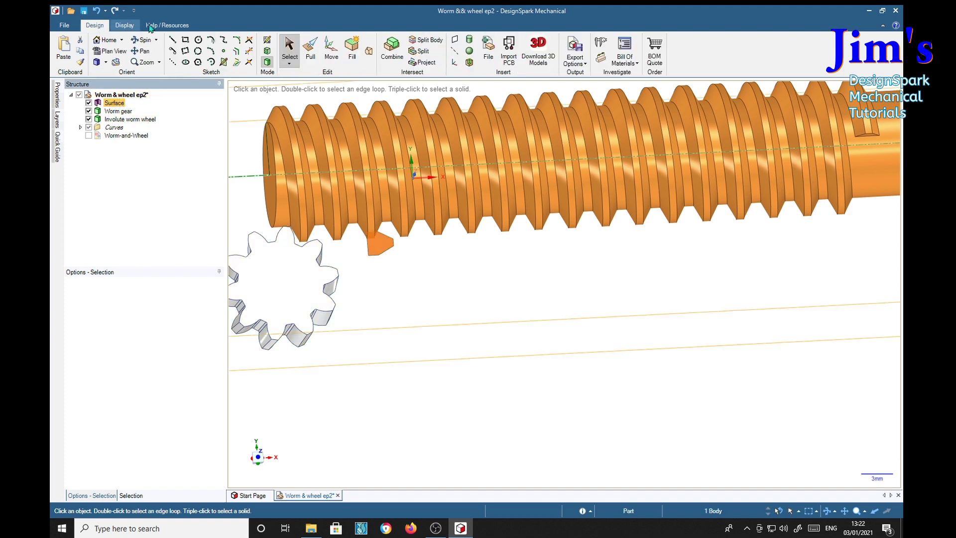
With Move, shift the tooth-profile surface 12.47 mm down along Y below the wheel
click(331, 51)
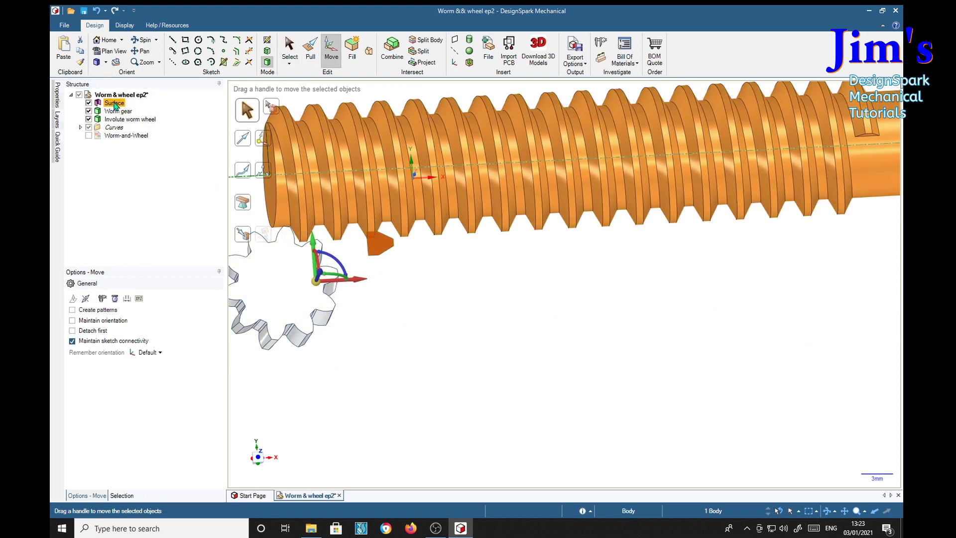
click(518, 406)
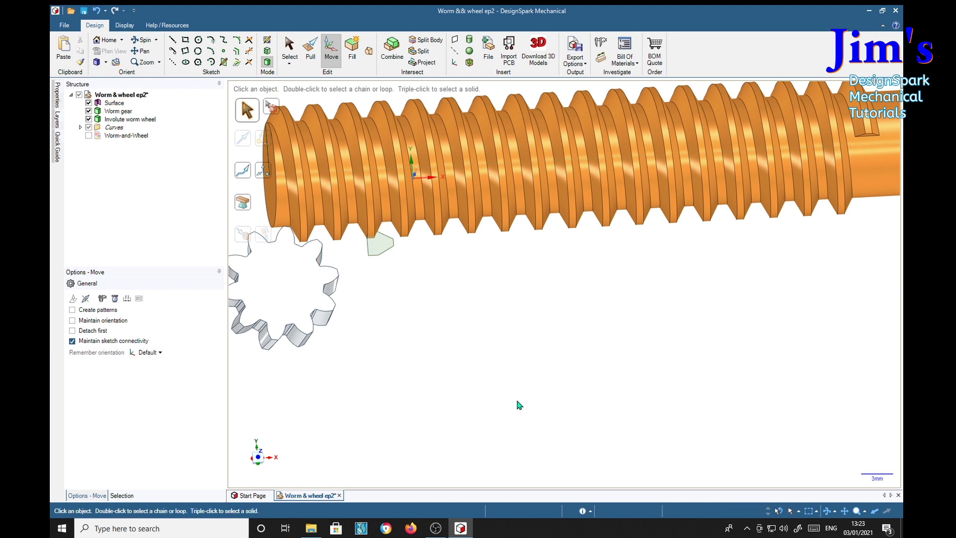
click(114, 103)
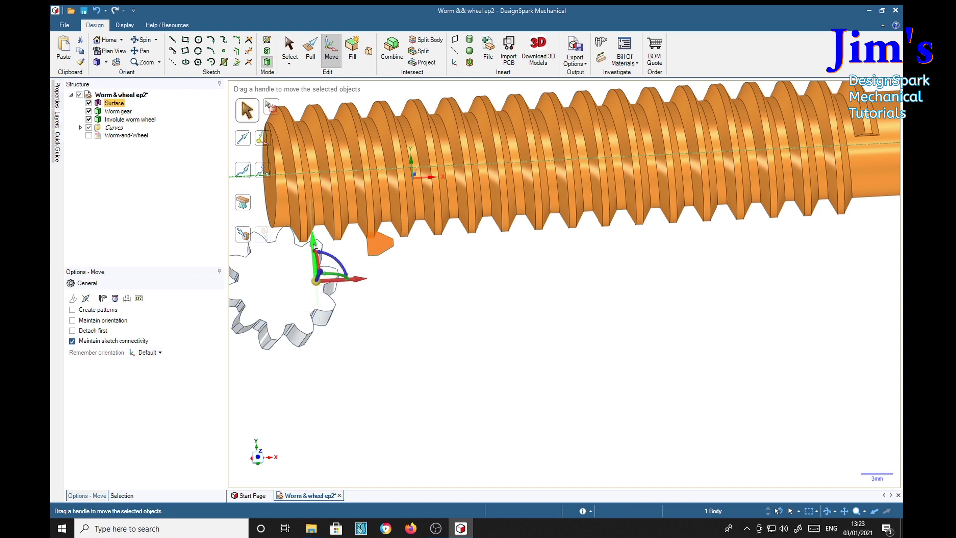
drag(318, 294, 357, 386)
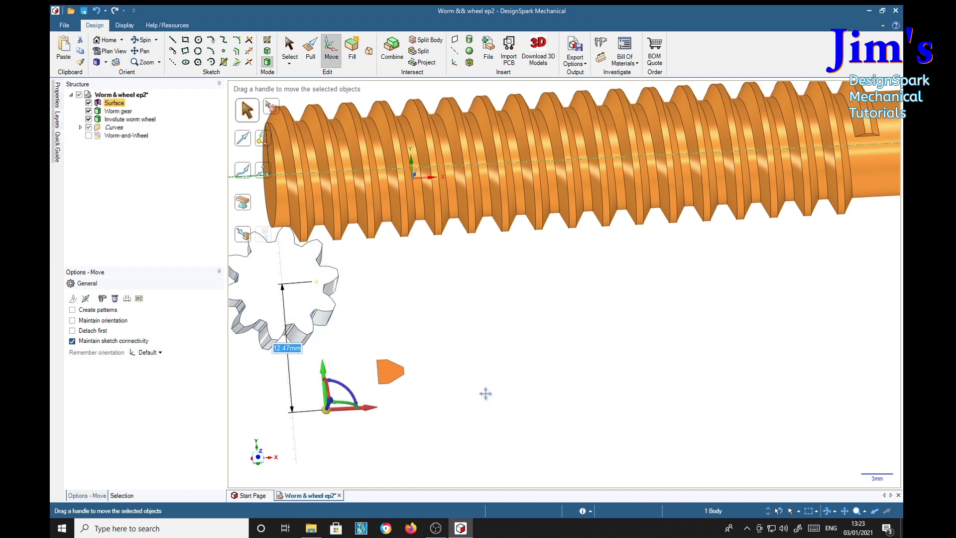
shift+middle_drag(486, 393, 644, 315)
click(563, 365)
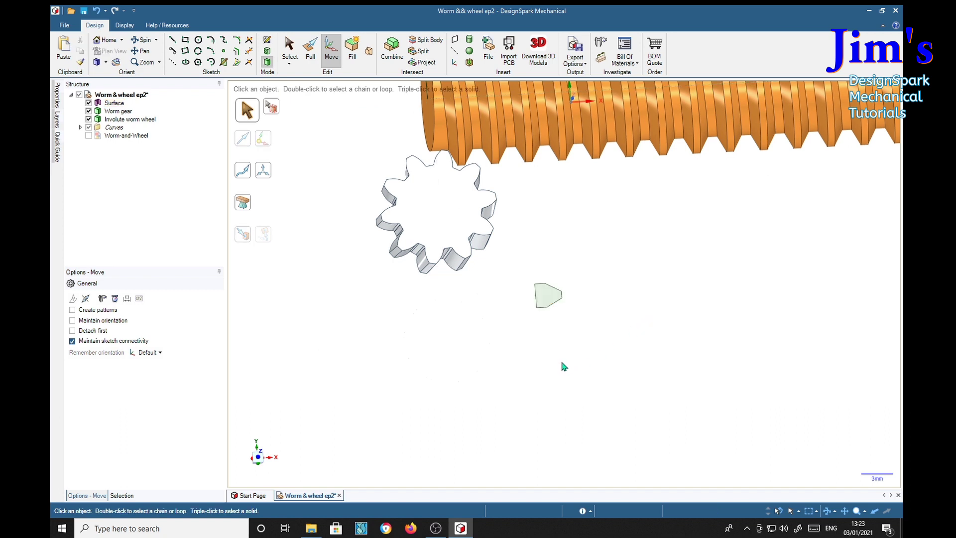
drag(508, 267, 585, 352)
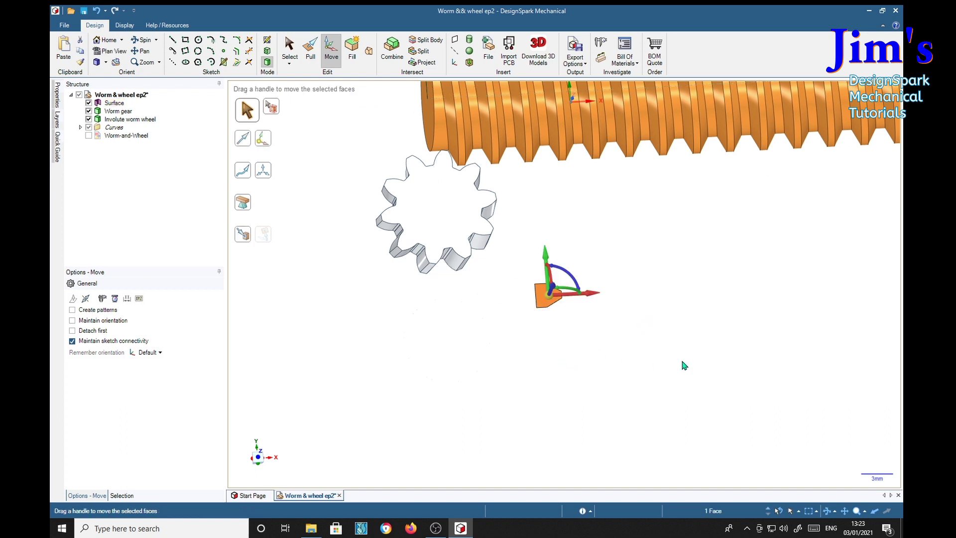
Copy the surface 14.84 mm to the right along X, then return to Select
middle_drag(688, 356, 666, 377)
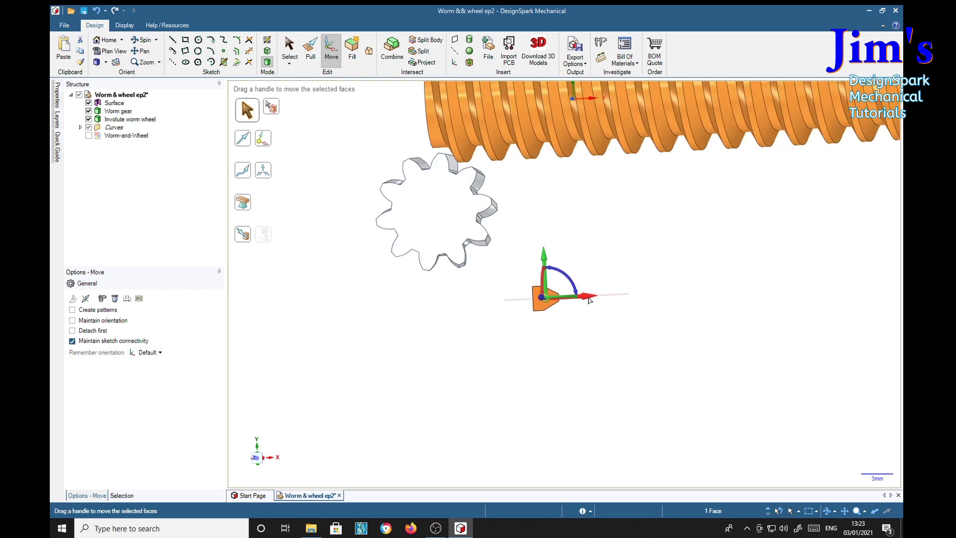
drag(589, 299, 744, 288)
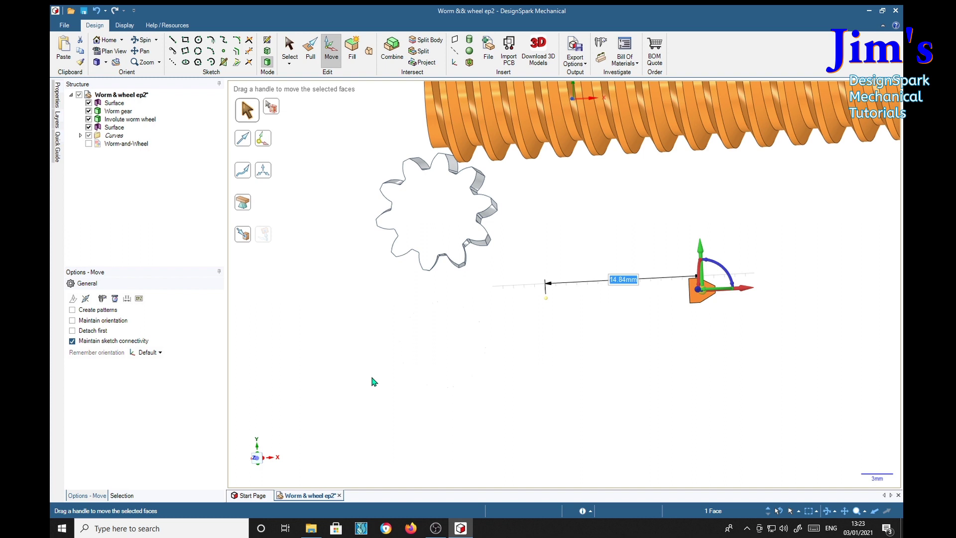
click(699, 396)
middle_drag(691, 396, 768, 354)
right_click(767, 352)
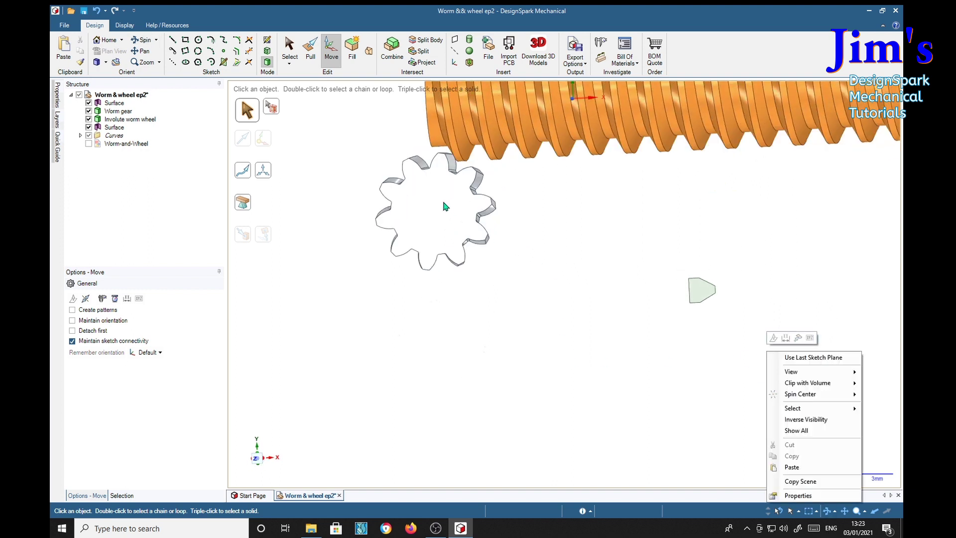
click(775, 249)
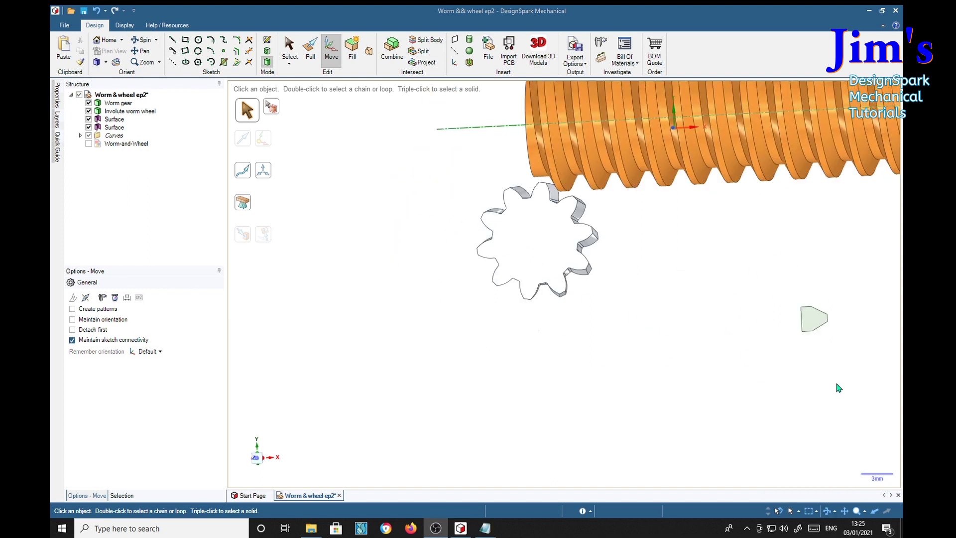
click(816, 321)
click(817, 321)
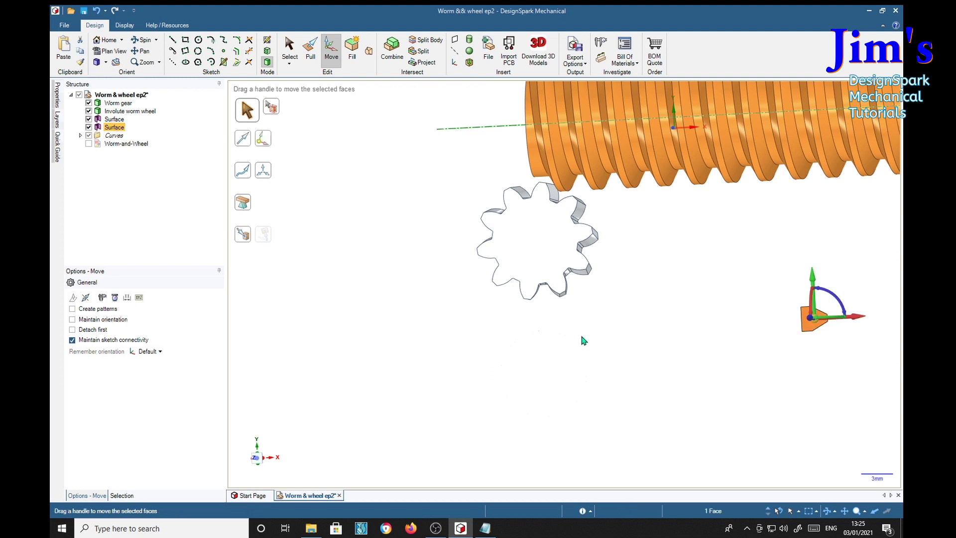
click(290, 49)
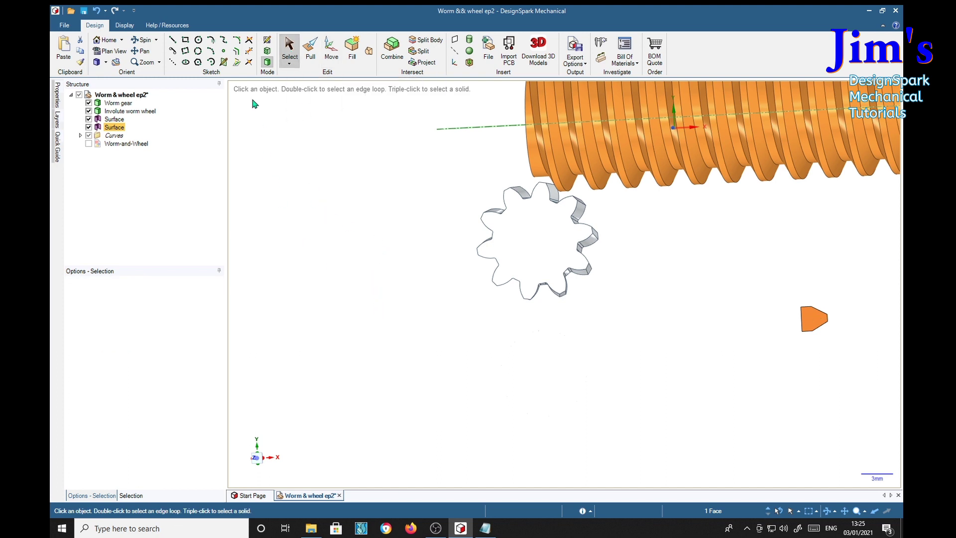
In Sketch mode, draw a 5.555 mm radius arc across the tooth's base corners
click(210, 51)
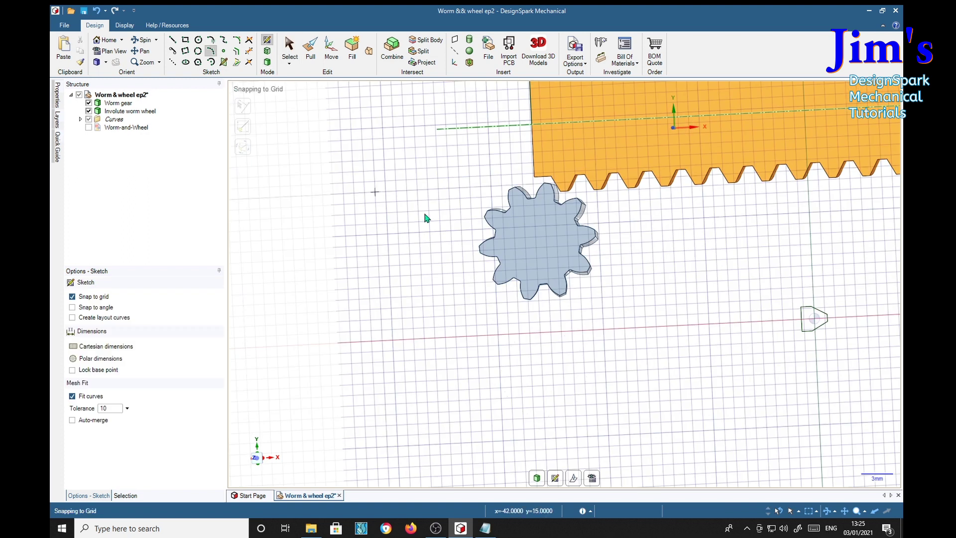
scroll(863, 340, up, 4)
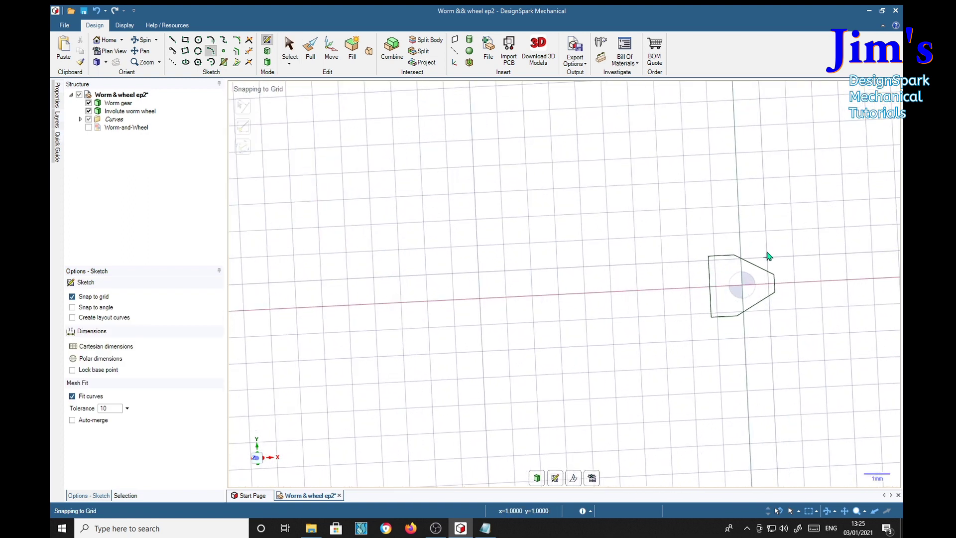
click(735, 256)
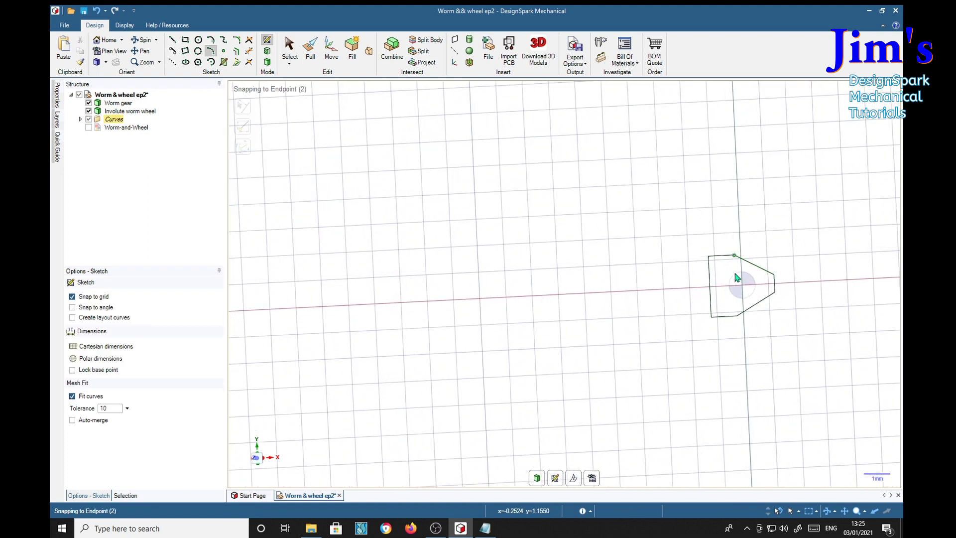
click(737, 317)
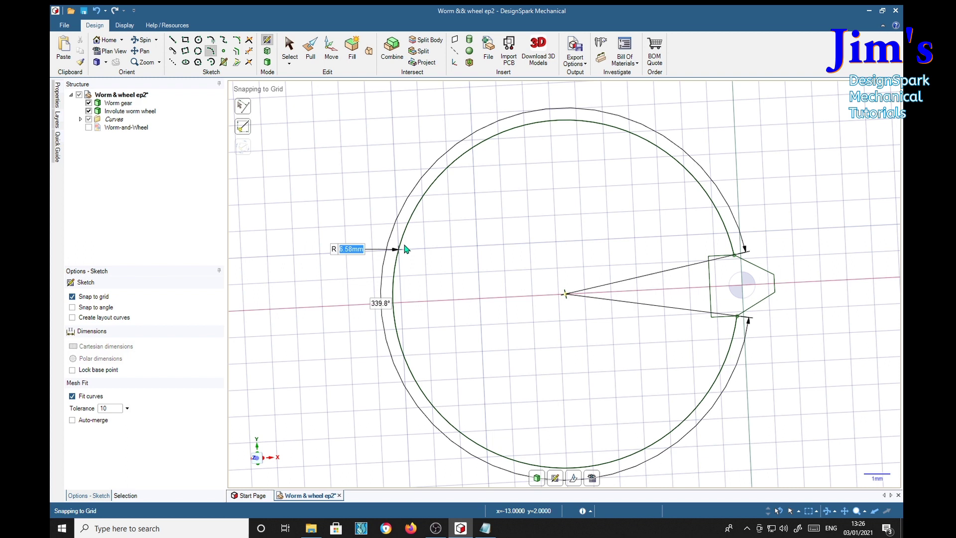
text(55)
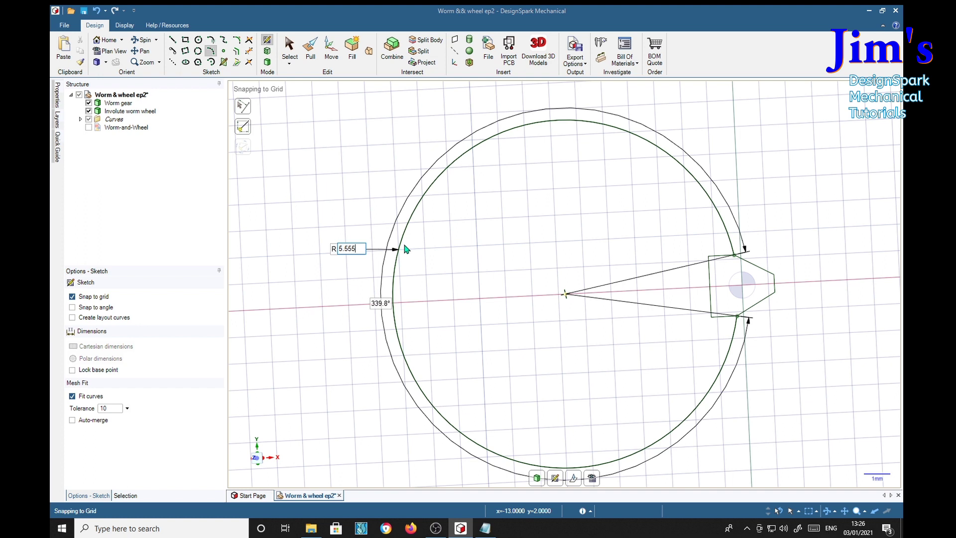
text(.555)
key(Return)
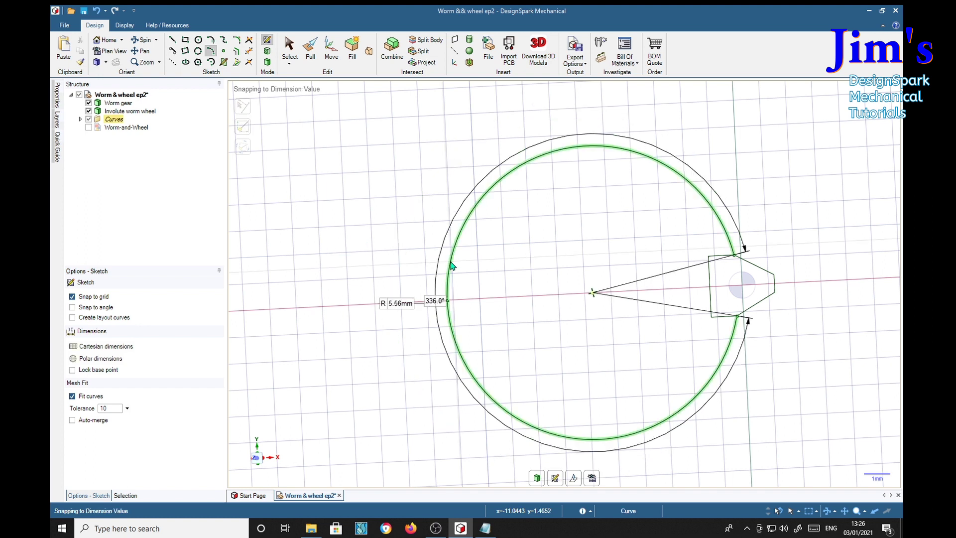
key(Escape)
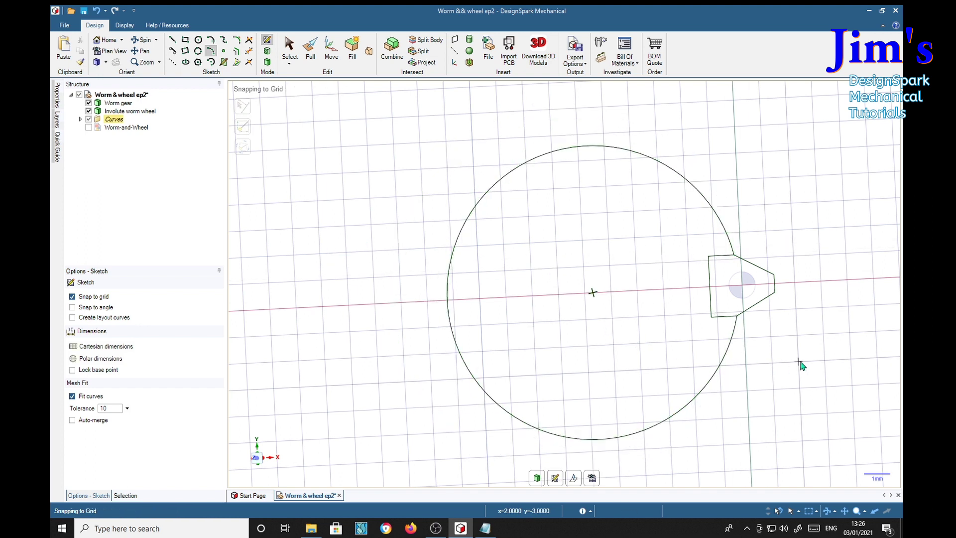
Trim the tooth's three inner edges and box-select its three outer curves
click(248, 51)
click(717, 256)
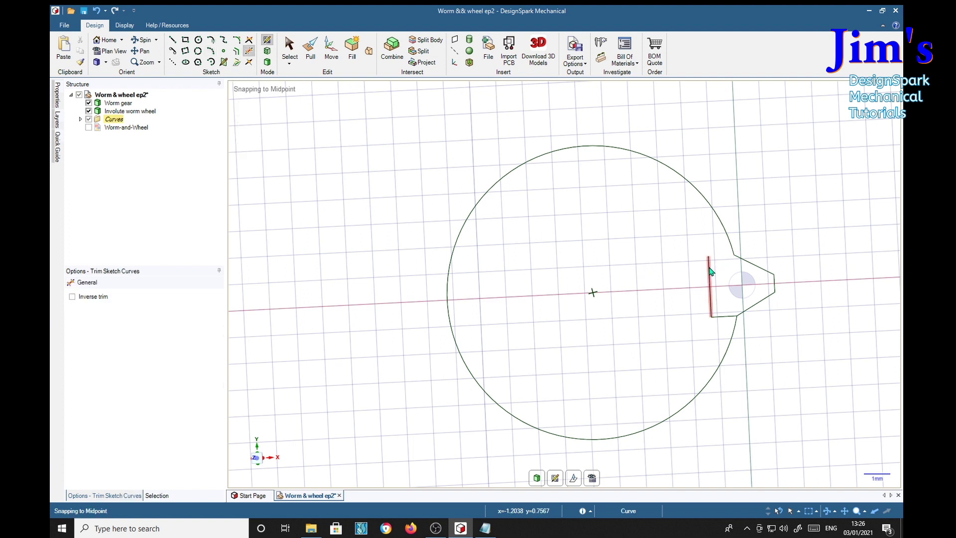
click(710, 274)
click(725, 319)
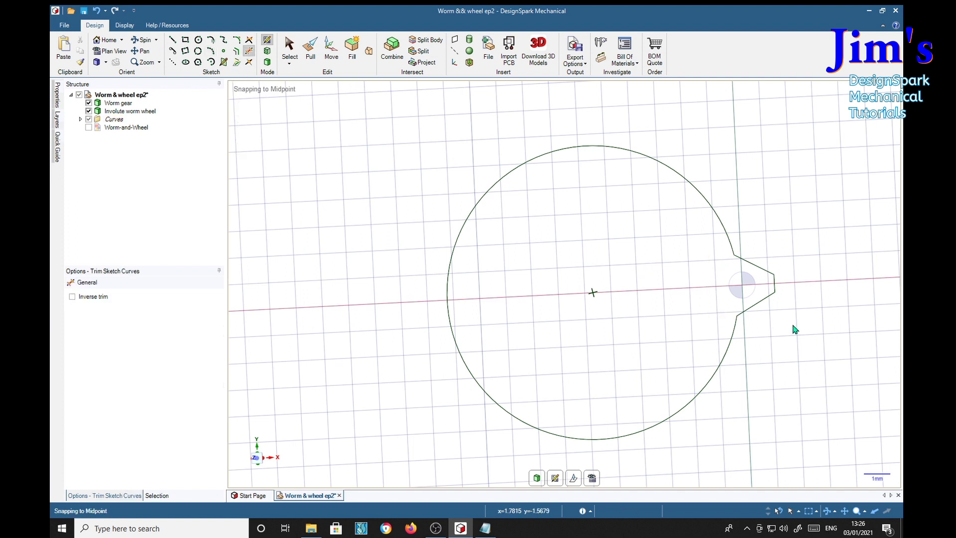
click(290, 48)
drag(717, 230, 803, 342)
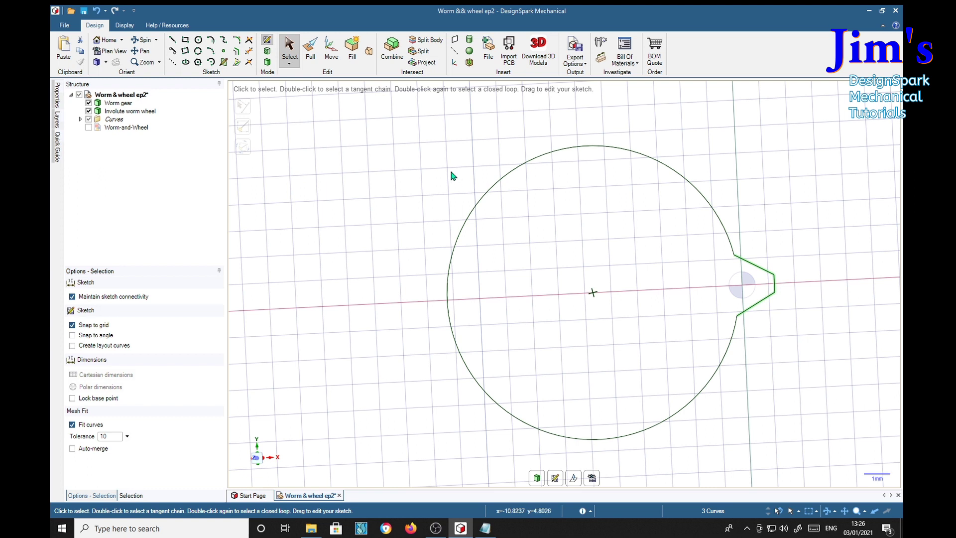
Rotate the tooth about the circle centre with Create patterns on, count 10 at 36°
click(331, 52)
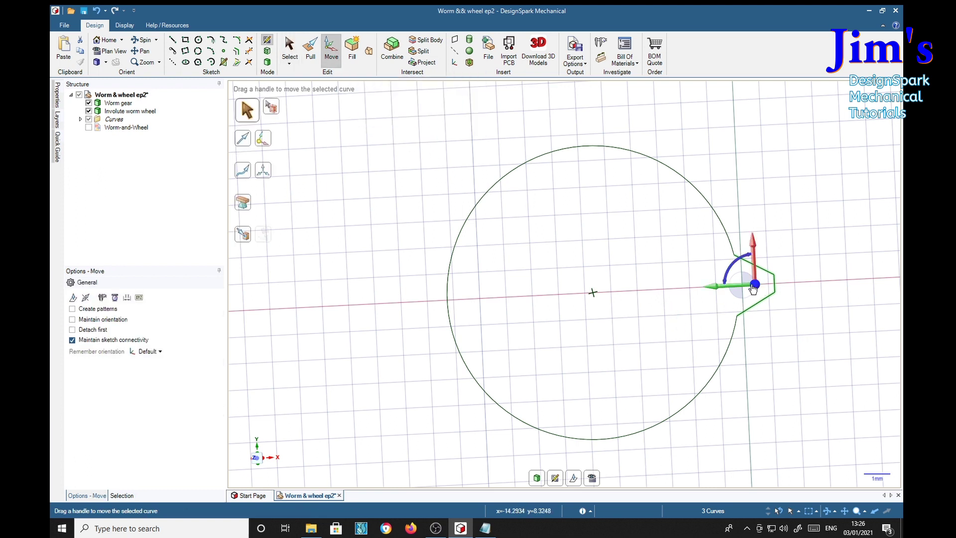
drag(754, 284, 722, 229)
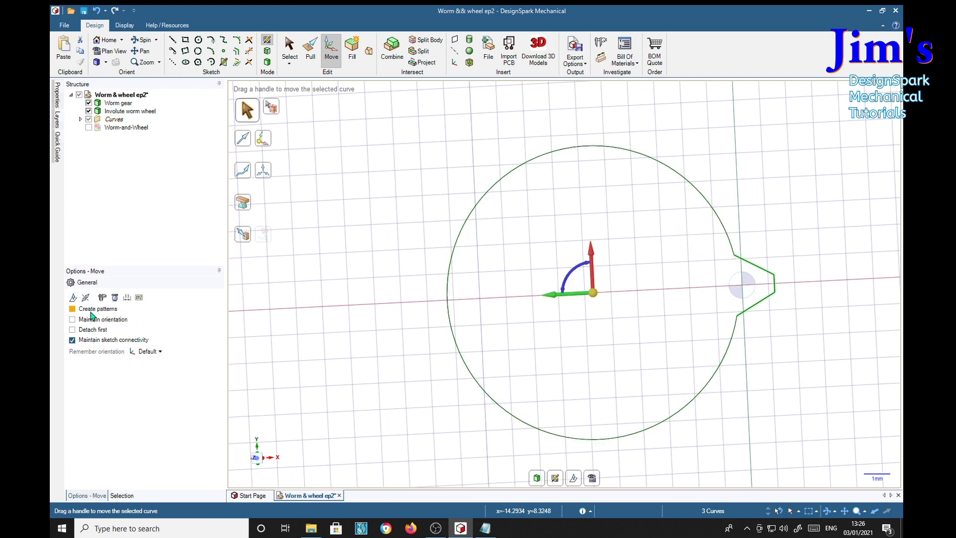
click(73, 309)
drag(576, 269, 558, 292)
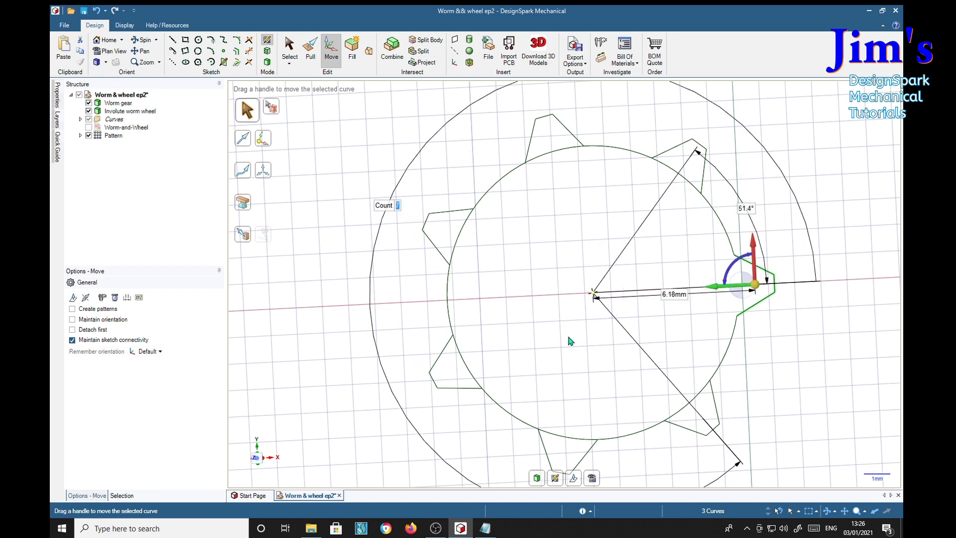
text(10)
key(Return)
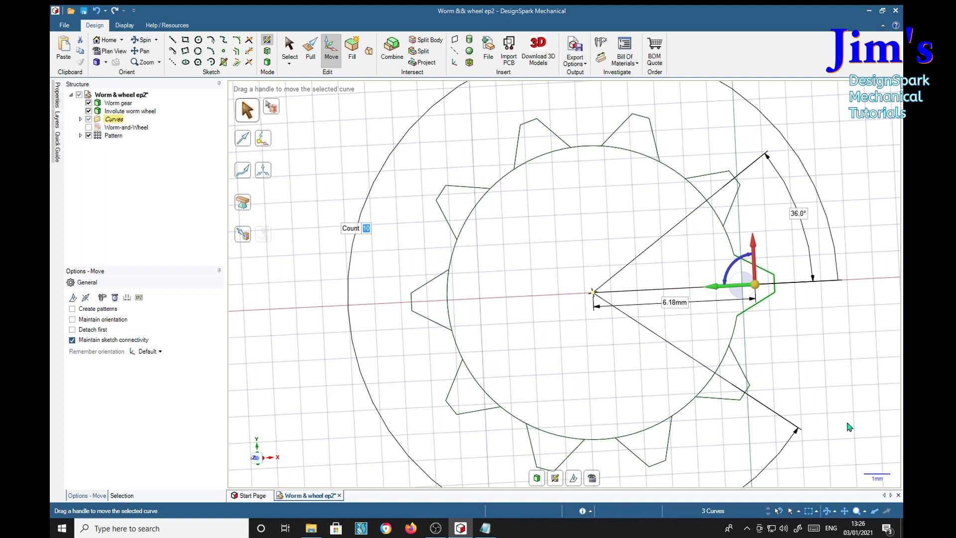
key(Escape)
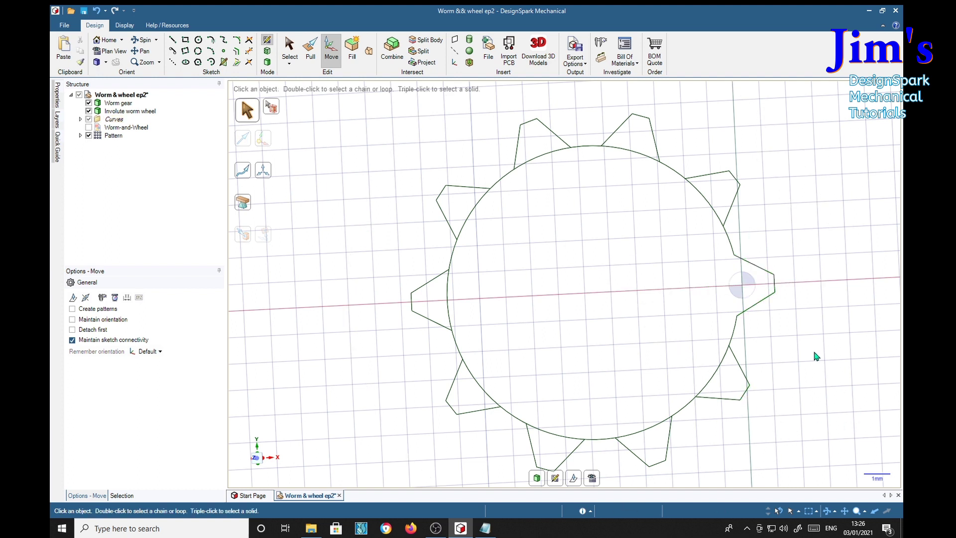
Use Trim Sketch Curves on the circle arc at the base of each of the ten teeth
click(248, 51)
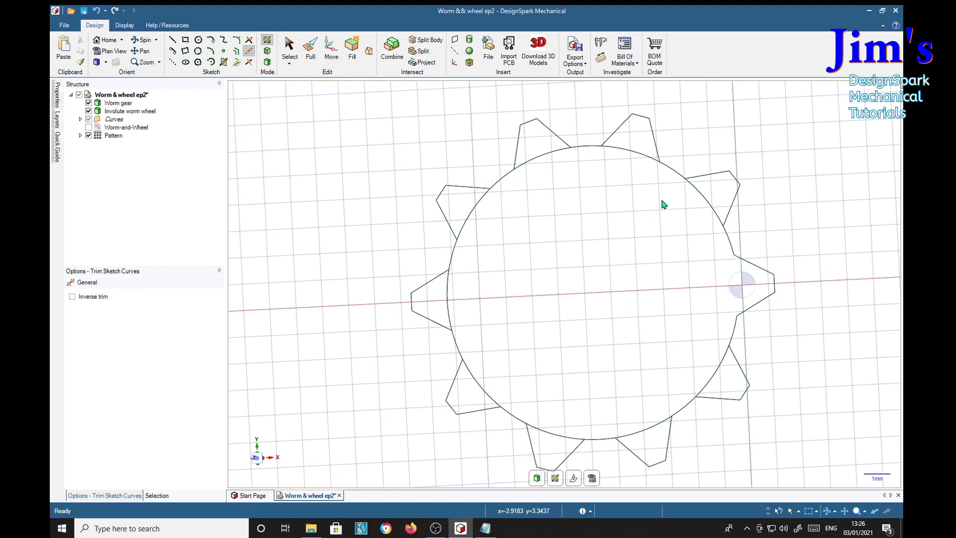
click(705, 202)
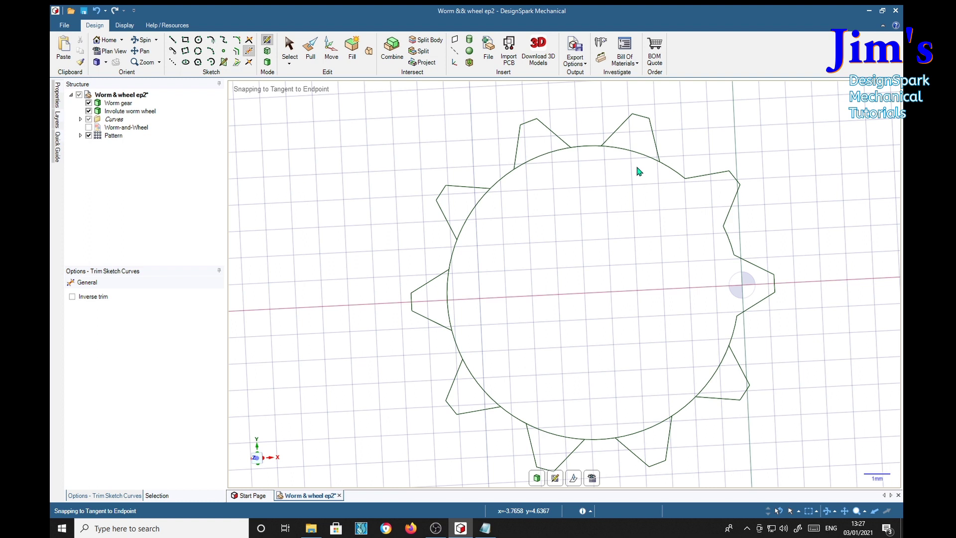
click(635, 157)
click(543, 155)
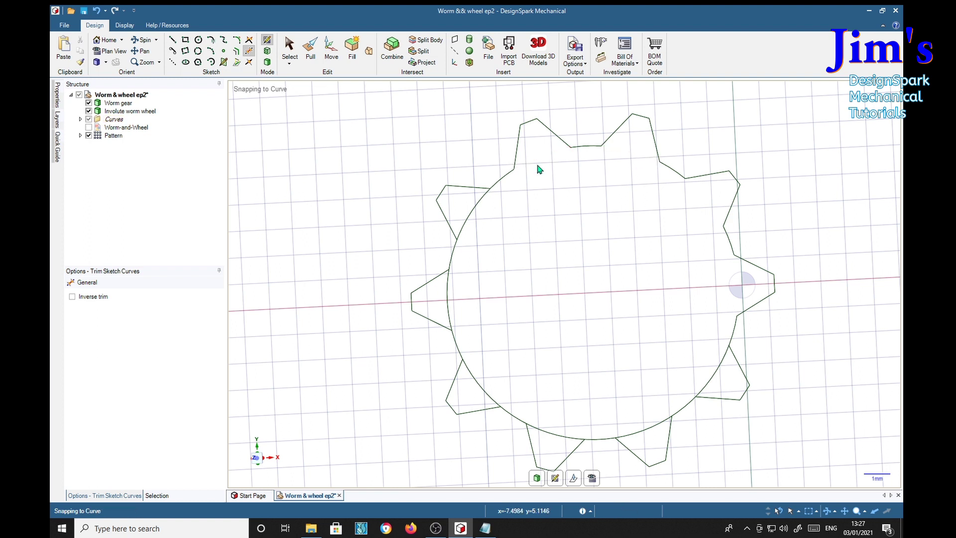
click(470, 214)
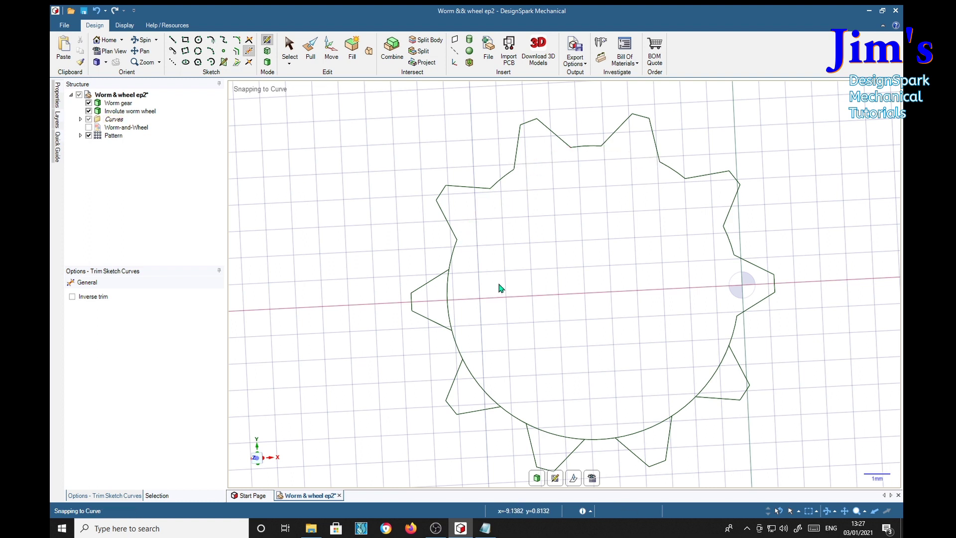
click(446, 309)
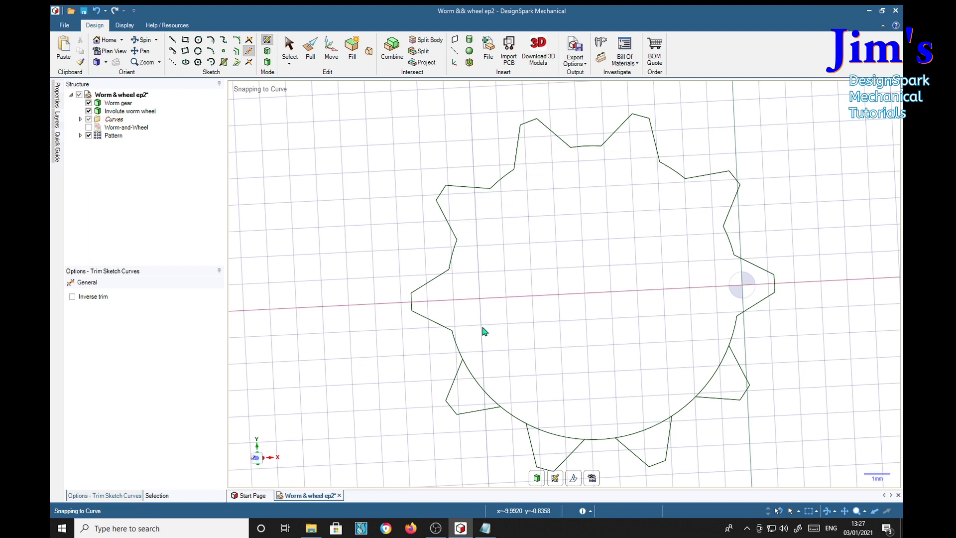
click(478, 385)
click(553, 432)
click(644, 431)
click(713, 378)
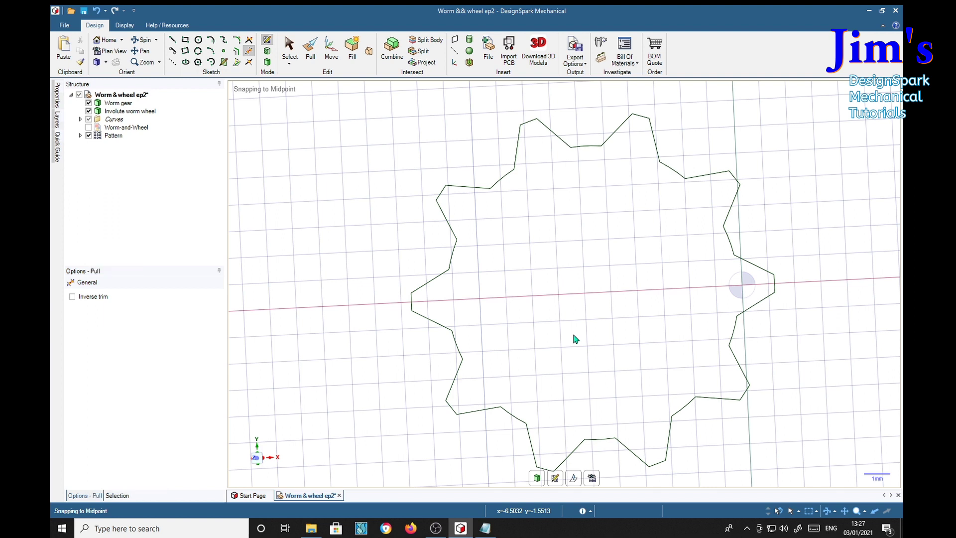
Pull the gear outline's face out 2 mm into a solid wheel
key(p)
click(592, 295)
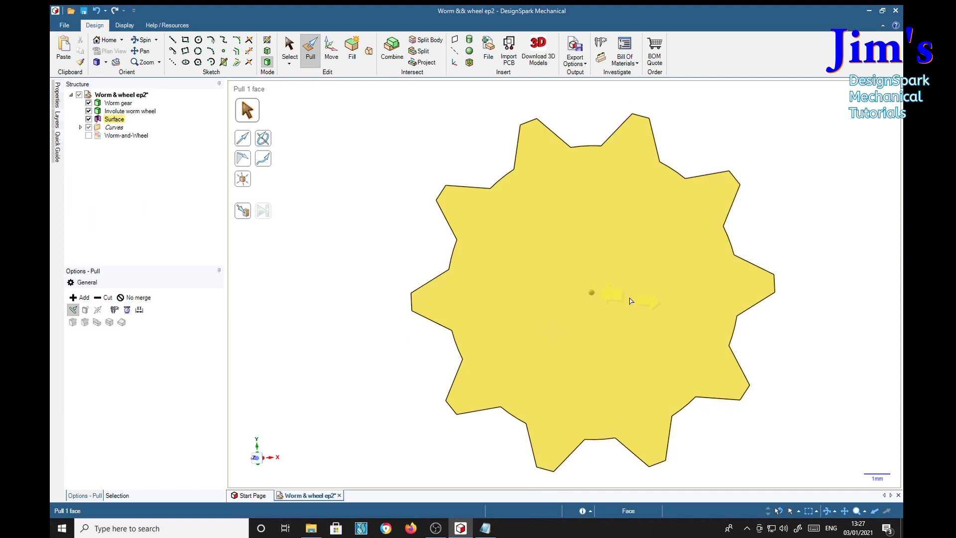
key(Escape)
click(620, 301)
click(601, 301)
text(2)
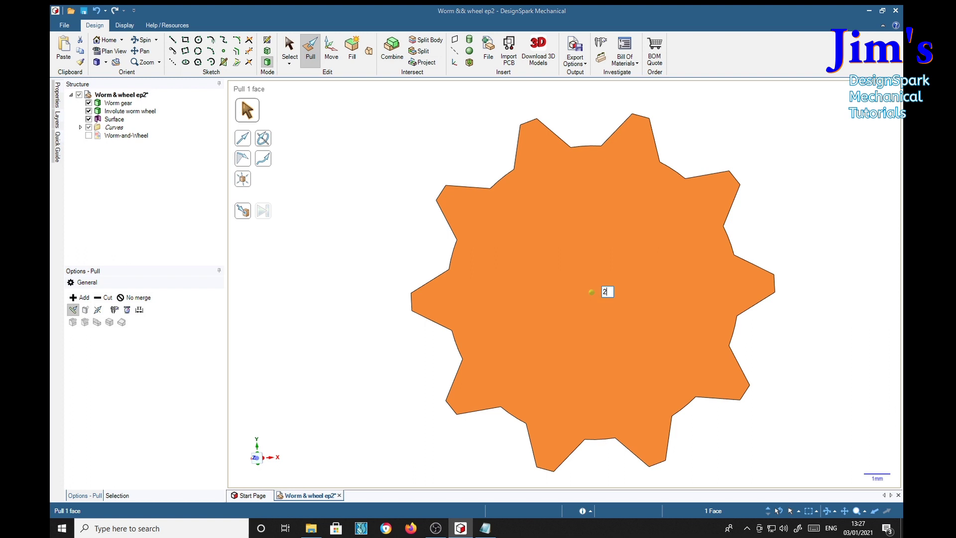
key(Return)
Orbit and pan around the 2 mm gear to bring the worm into view, then finish the pull
middle_drag(773, 250, 657, 249)
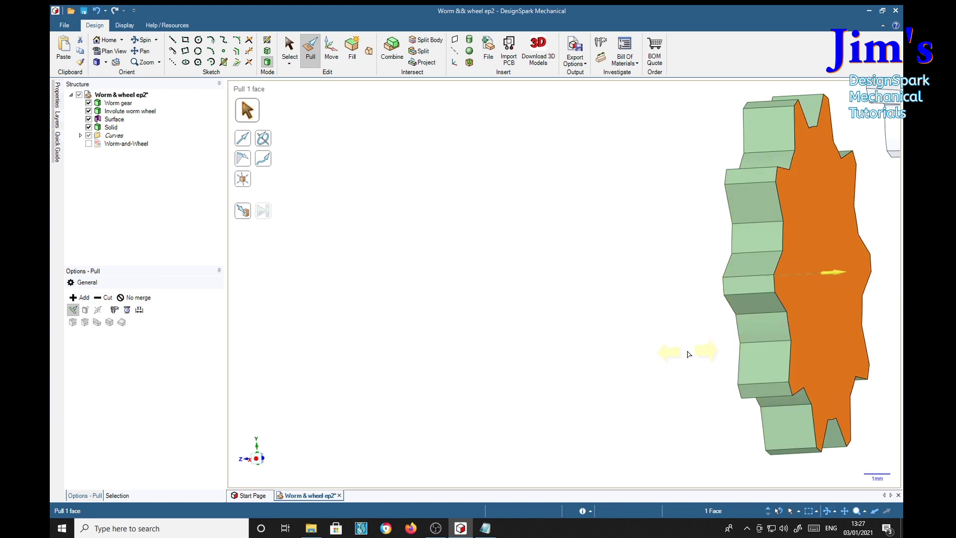
drag(833, 272, 874, 273)
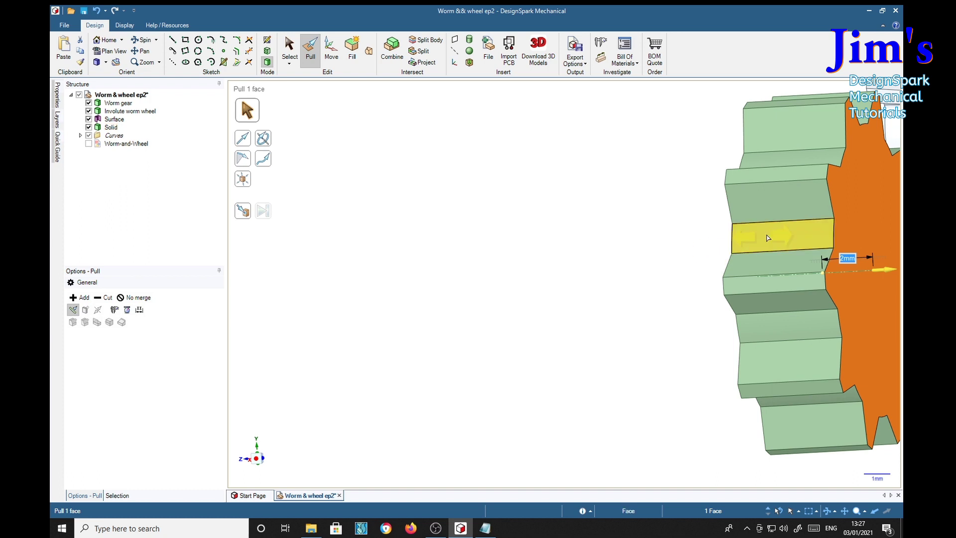
shift+middle_drag(837, 237, 647, 271)
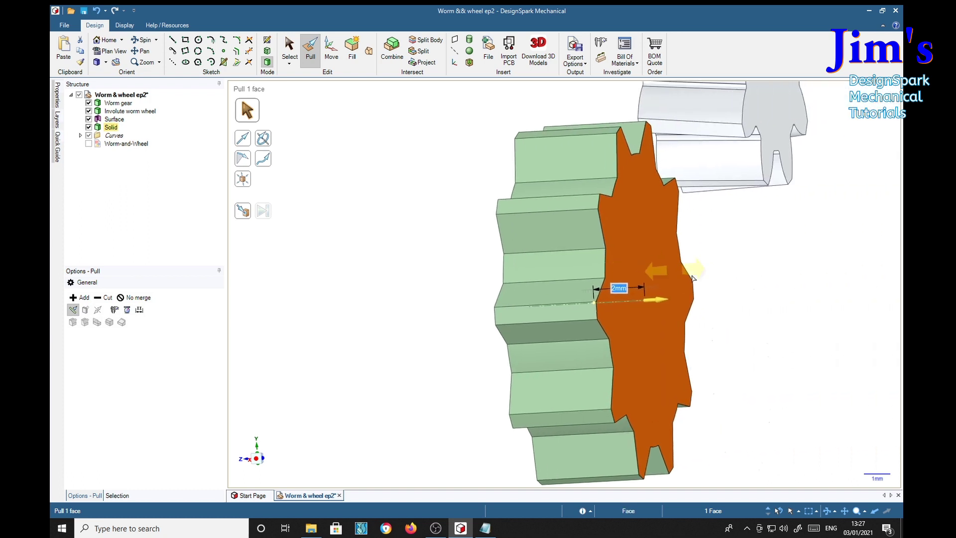
scroll(739, 282, down, 3)
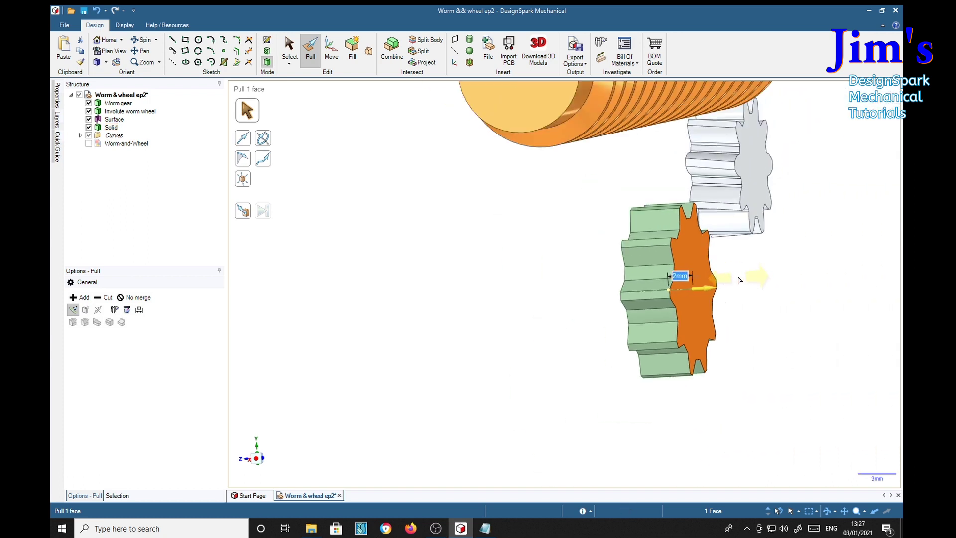
middle_drag(757, 288, 655, 276)
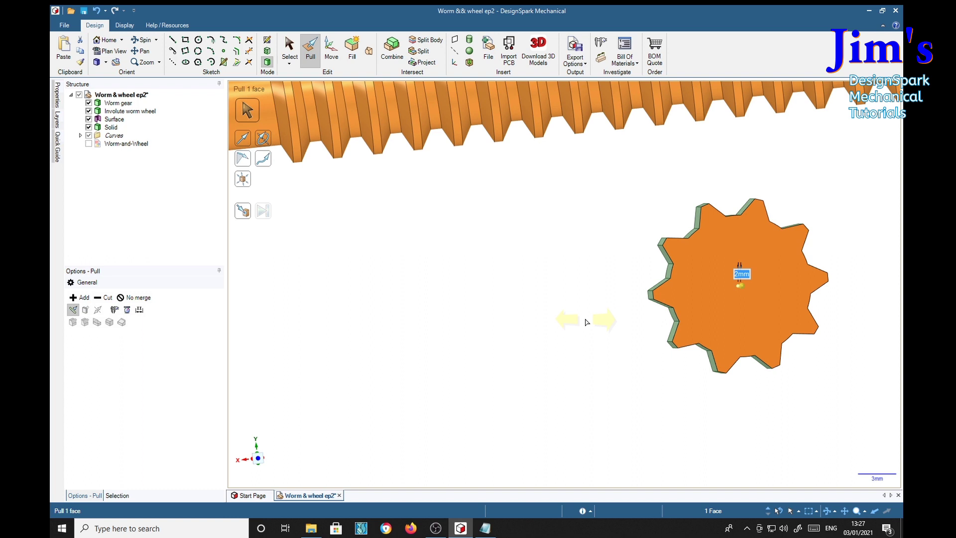
click(586, 298)
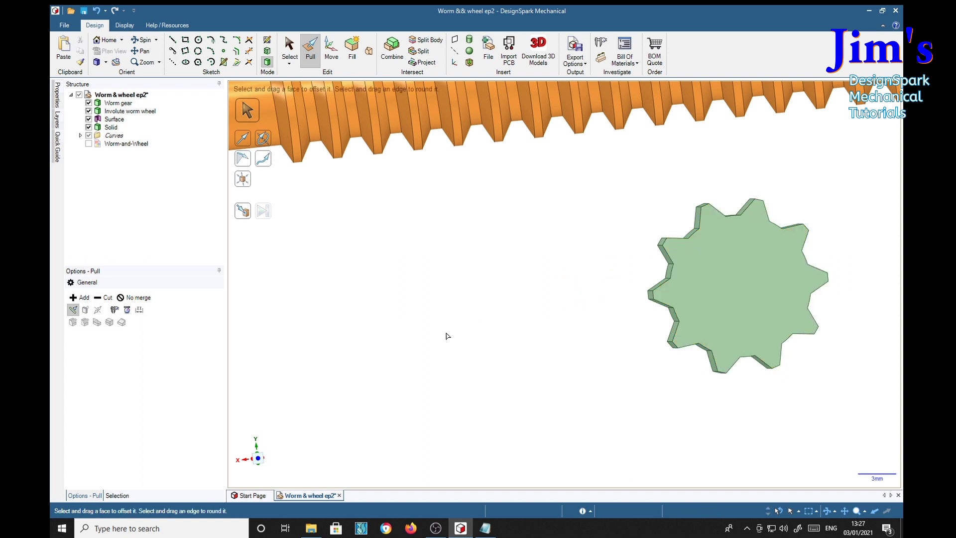
Rename the Solid body in the Structure tree to 'Trapezoidal worm wheel'
click(764, 303)
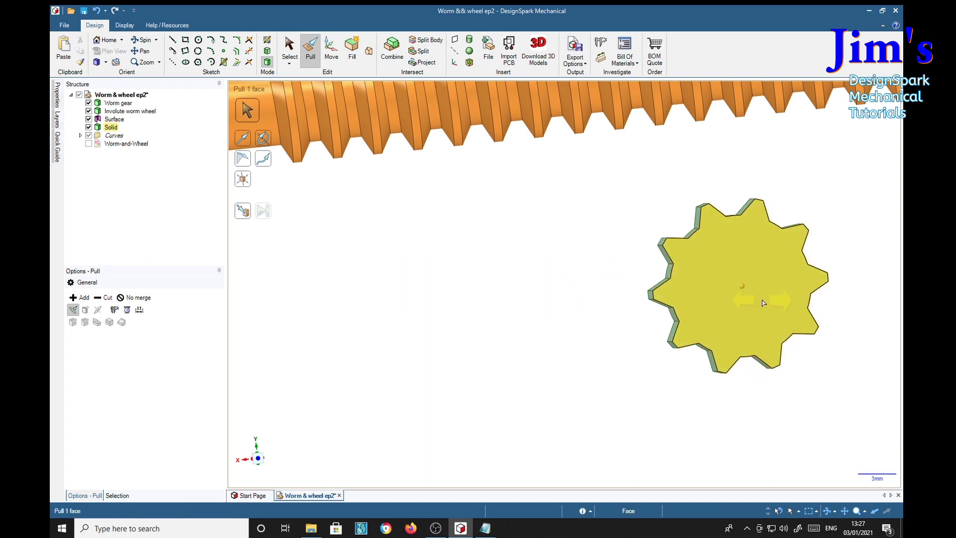
click(110, 128)
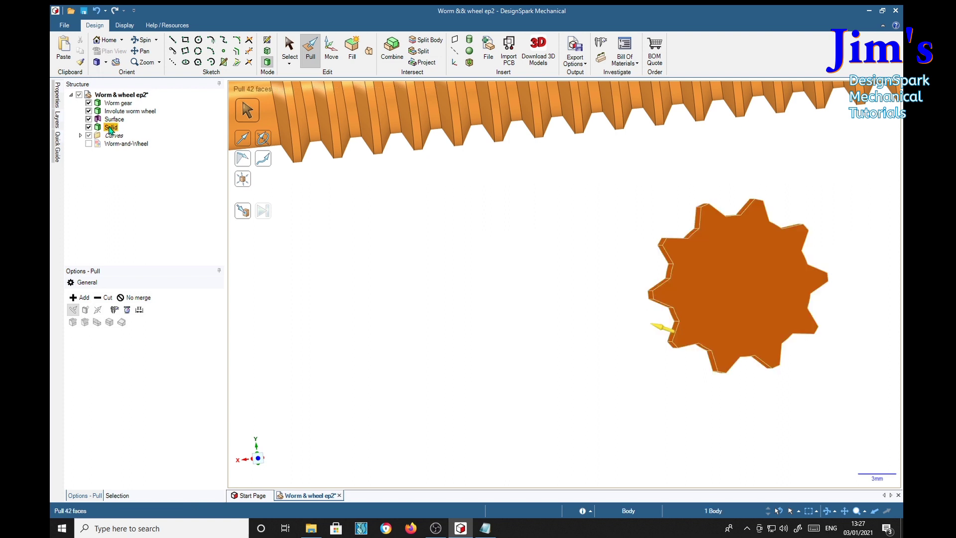
right_click(110, 128)
click(137, 170)
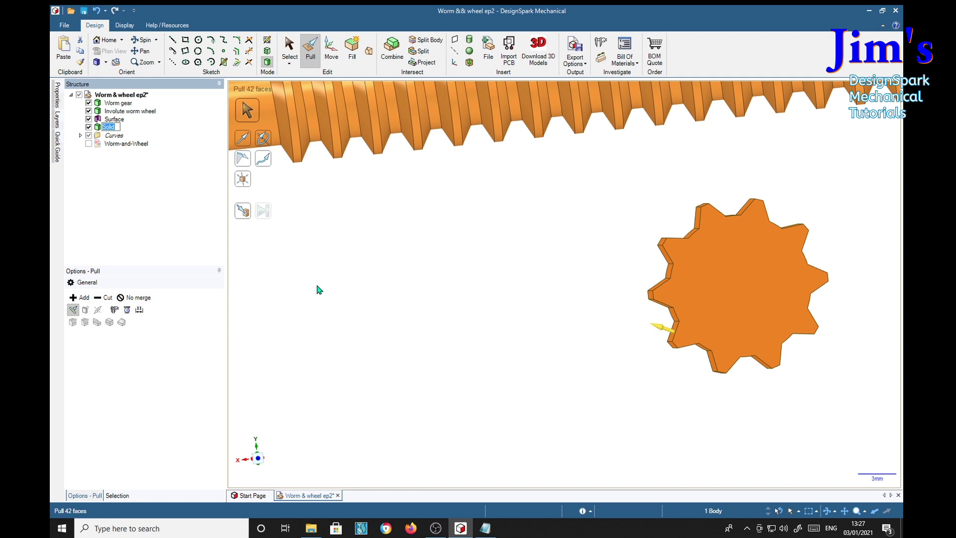
text(T)
text(x)
key(BackSpace)
text(zoidal)
text( worm)
text( wheel)
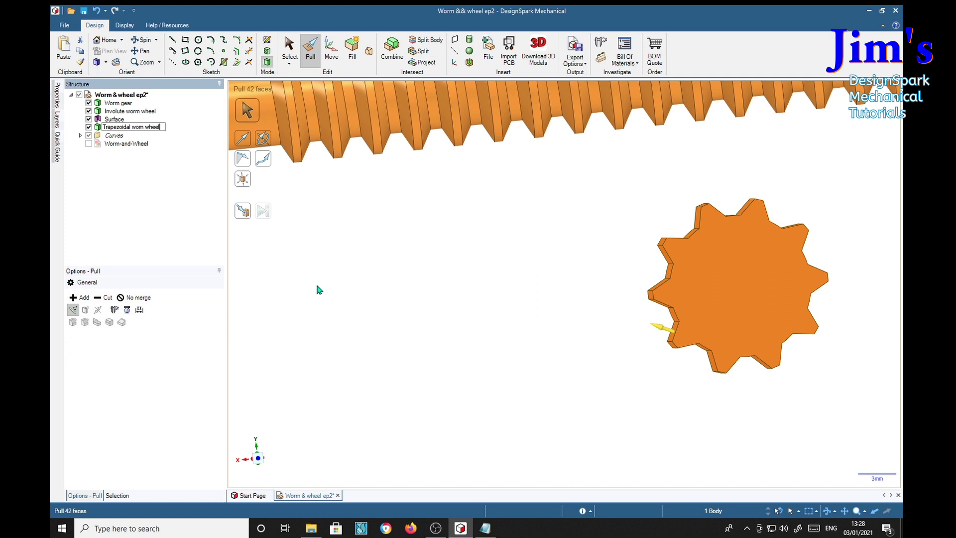
key(Return)
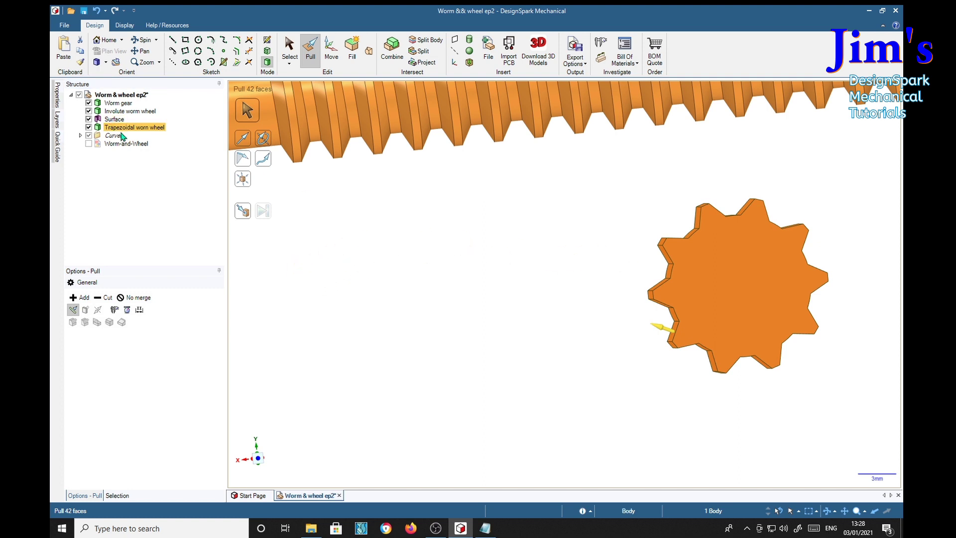
Move the wheel up and slightly left until it sits just below the worm thread
click(332, 64)
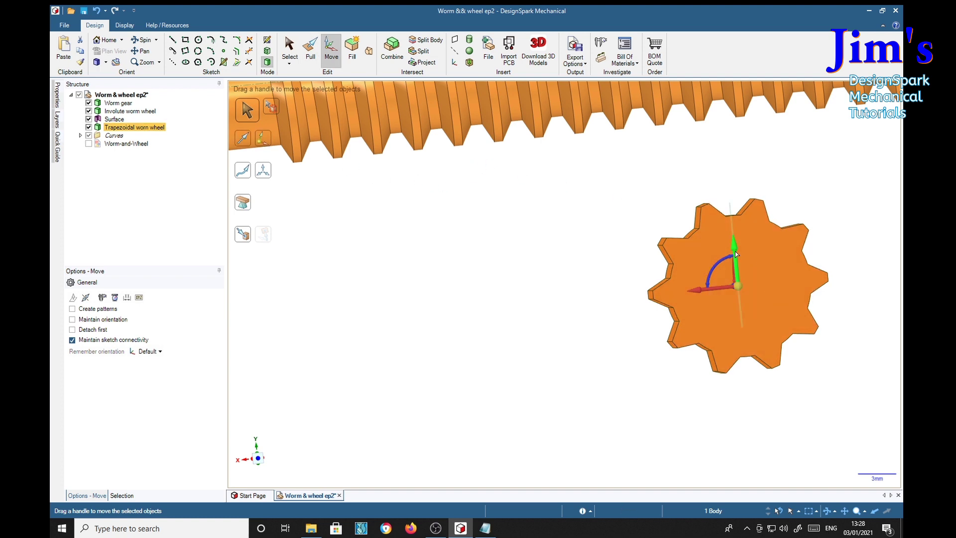
drag(736, 255, 726, 179)
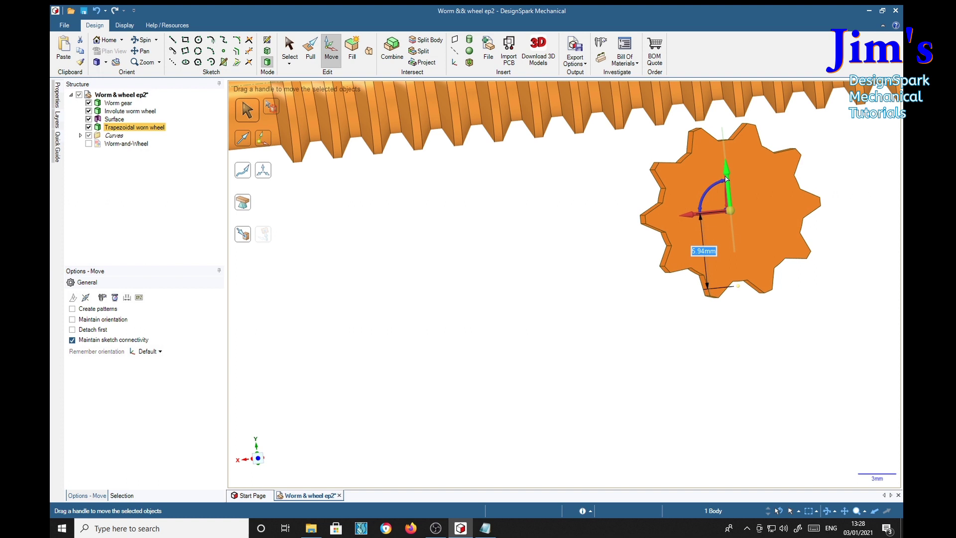
drag(748, 211, 725, 213)
shift+middle_drag(725, 213, 666, 340)
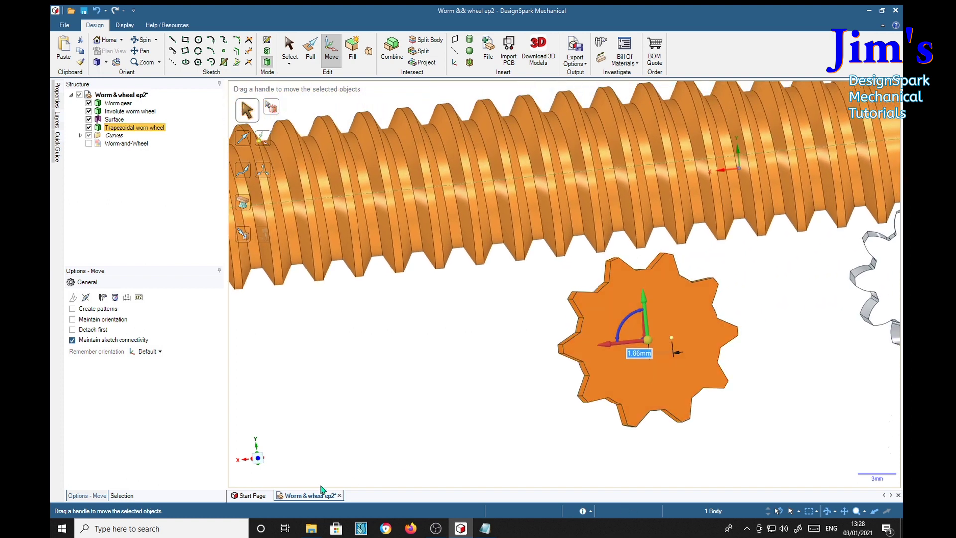
click(258, 459)
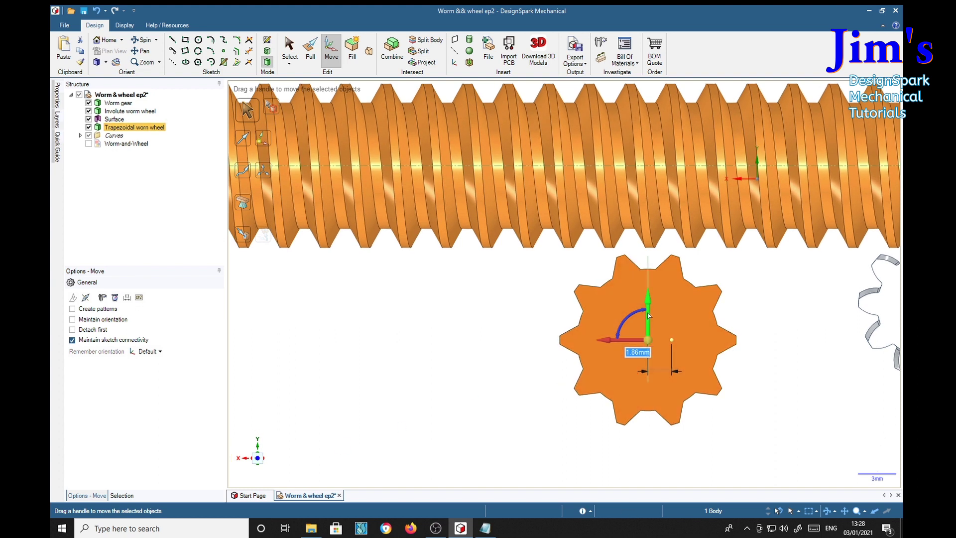
drag(647, 316, 600, 325)
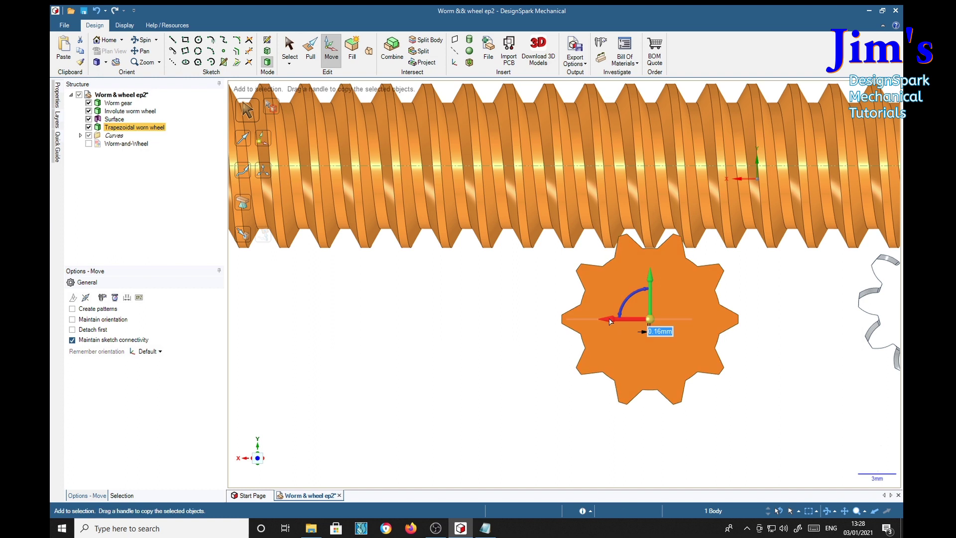
Copy the wheel off to the left and rotate the copy 18° about its centre
ctrl+drag(608, 322, 405, 348)
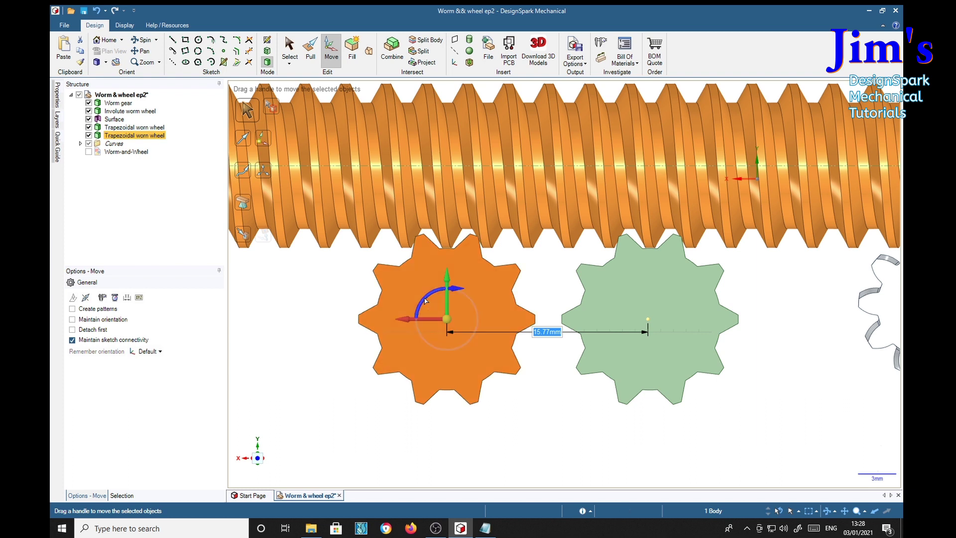
drag(425, 301, 428, 300)
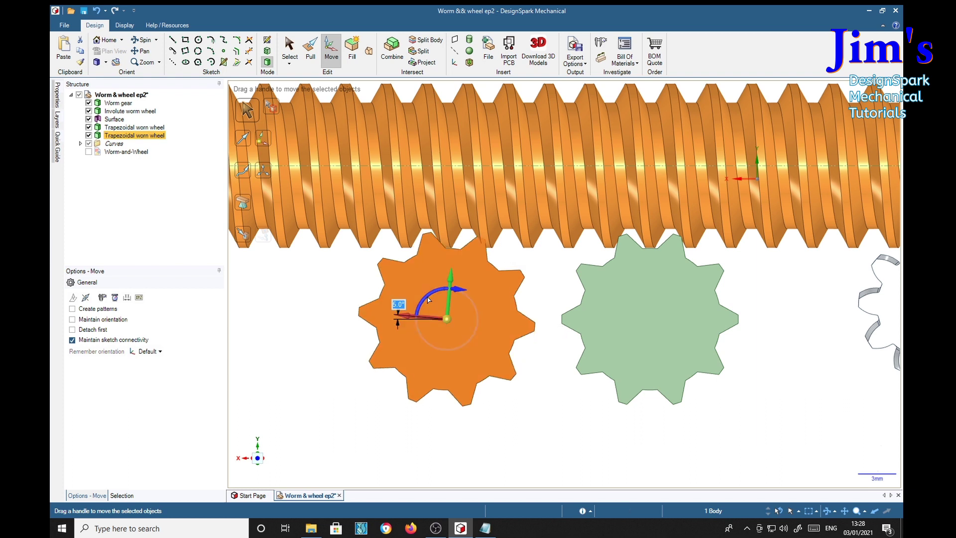
text(9)
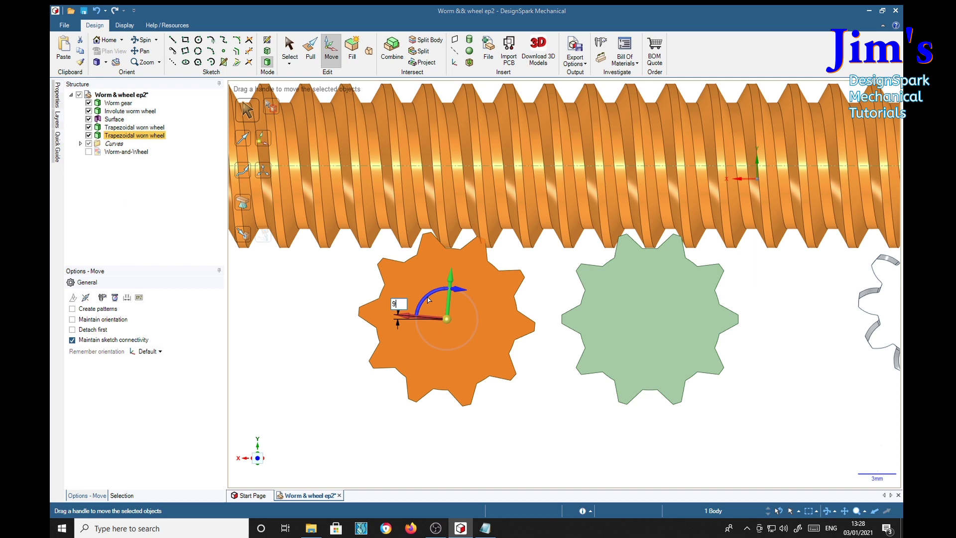
key(Return)
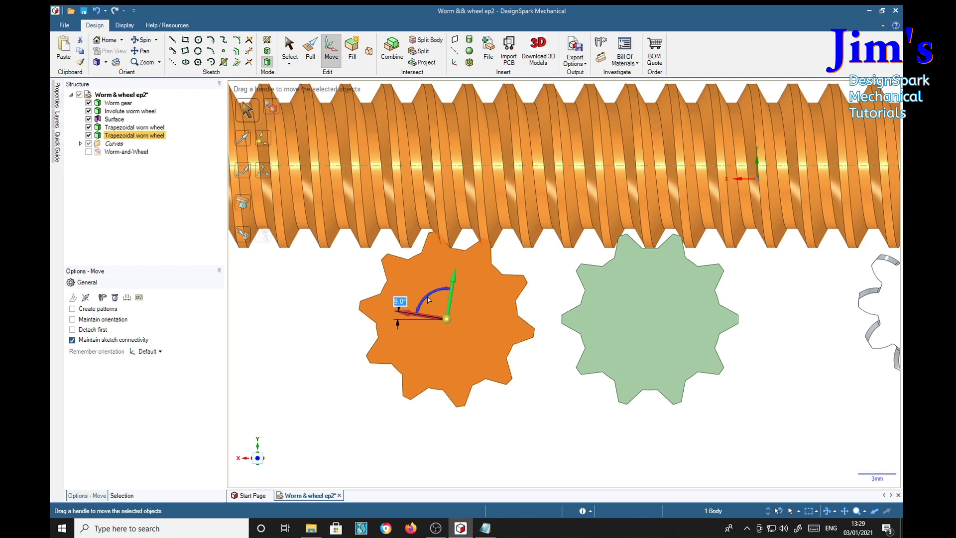
text(18)
key(Return)
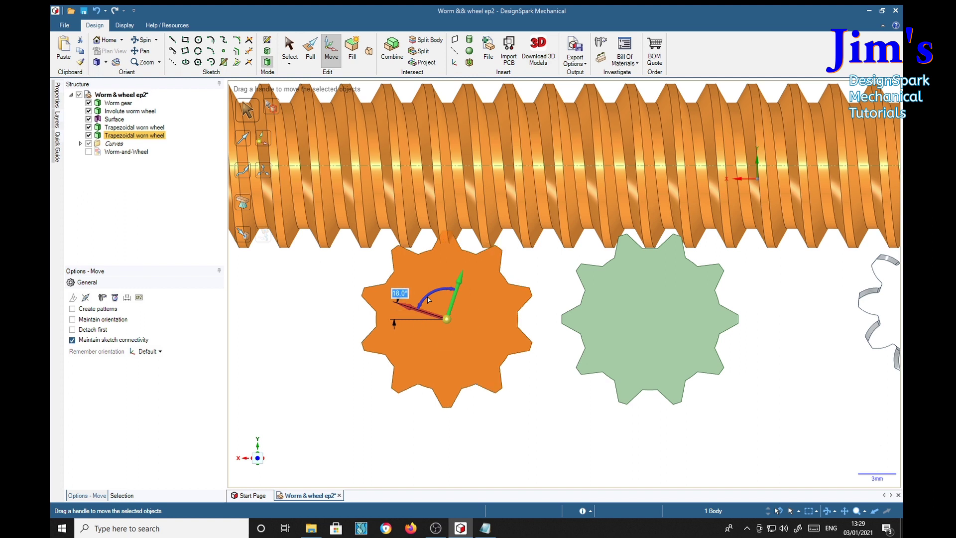
click(273, 401)
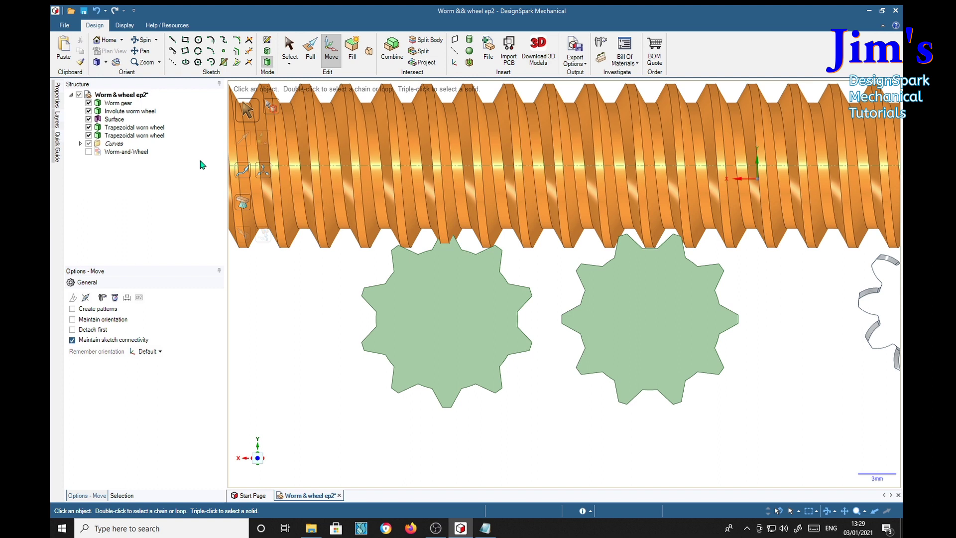
Shift the rotated copy about 1.59 mm right and 0.16 mm up into the worm thread
click(133, 135)
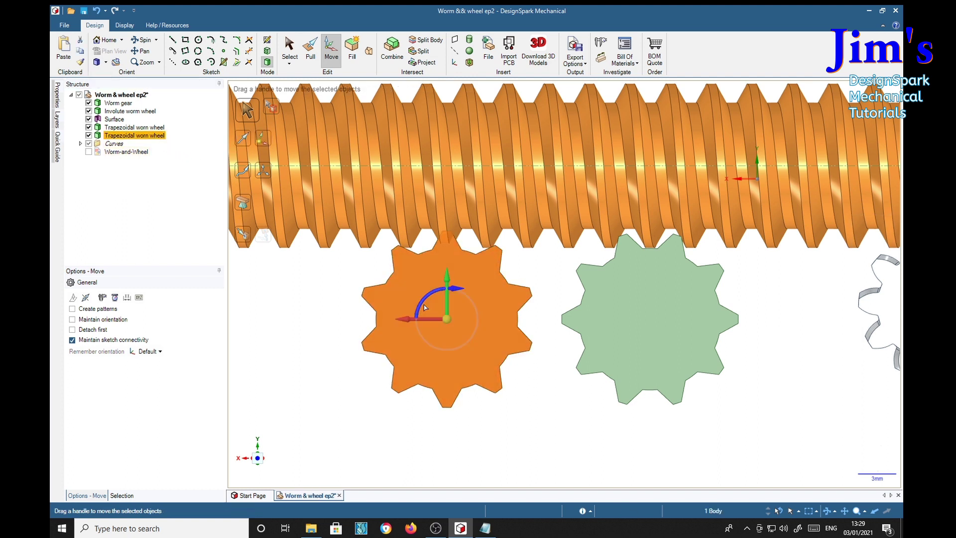
drag(412, 323, 428, 324)
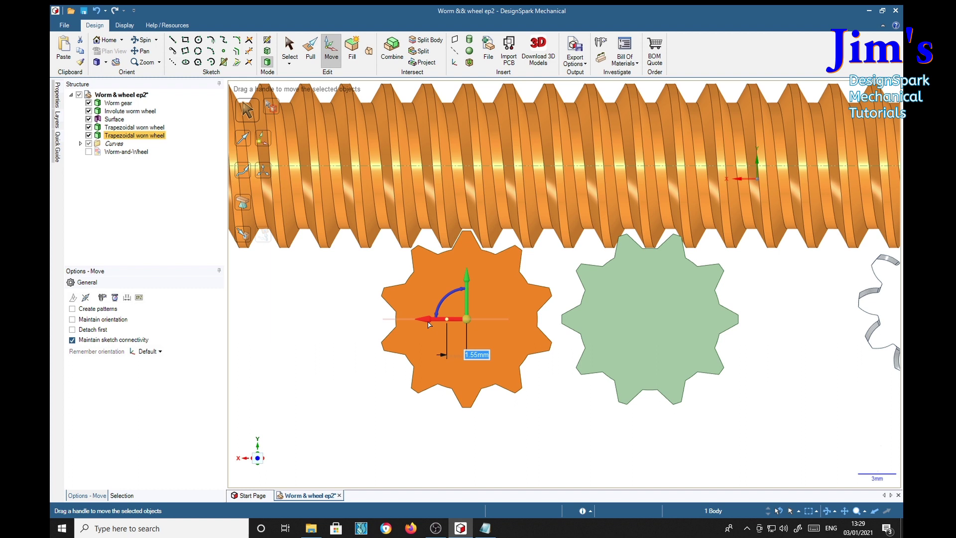
scroll(451, 300, up, 5)
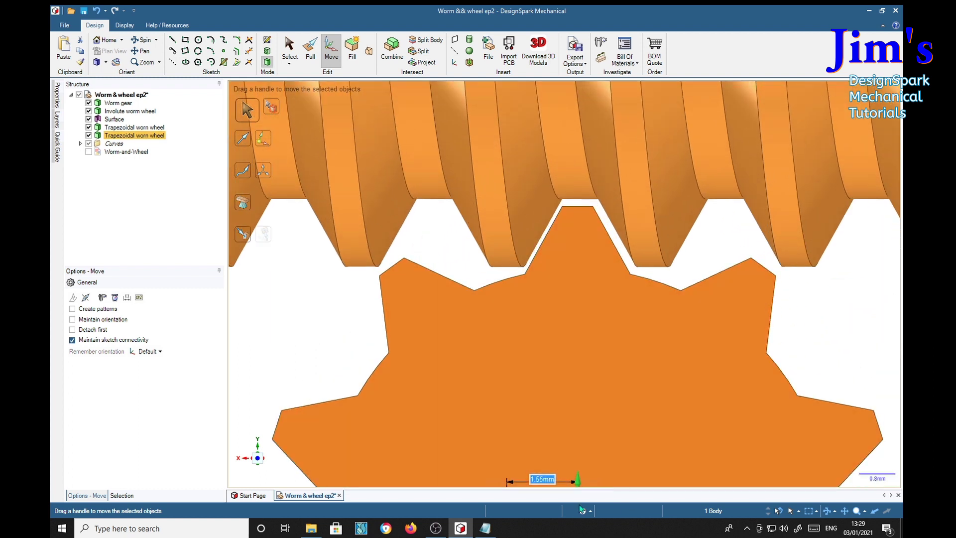
shift+middle_drag(619, 433, 608, 364)
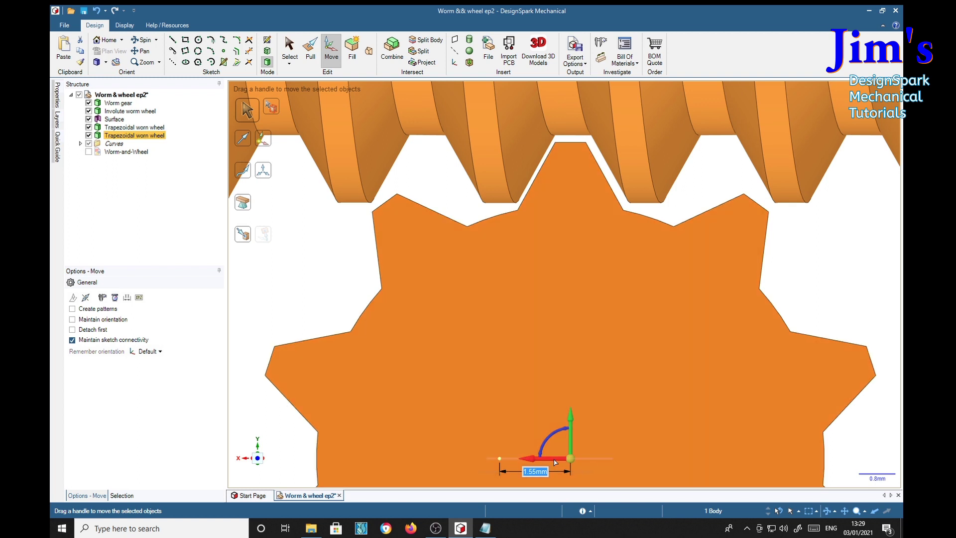
drag(556, 462, 558, 462)
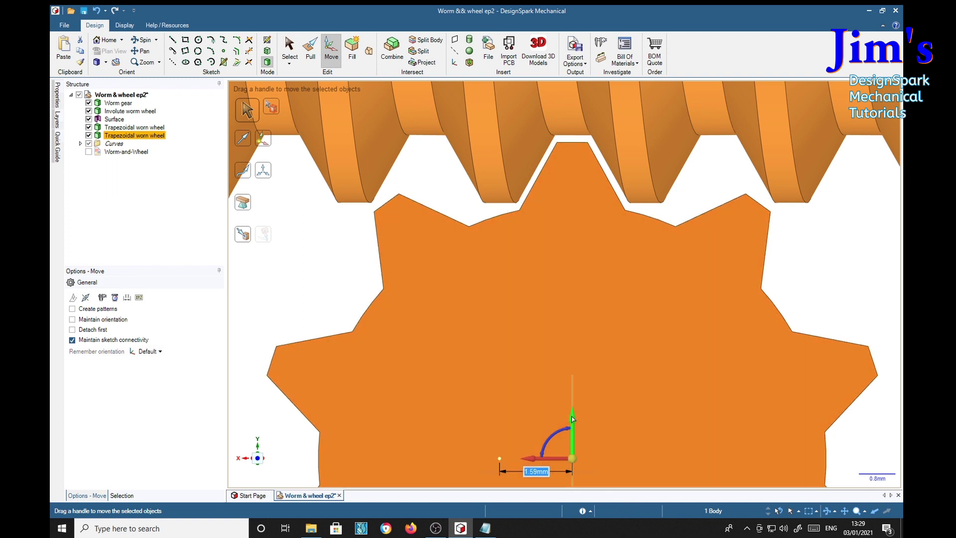
drag(572, 419, 571, 410)
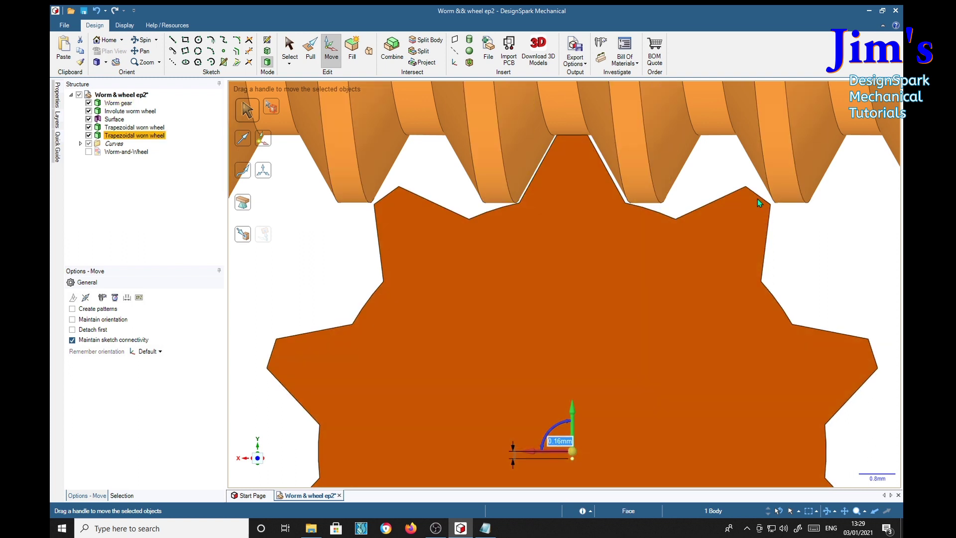